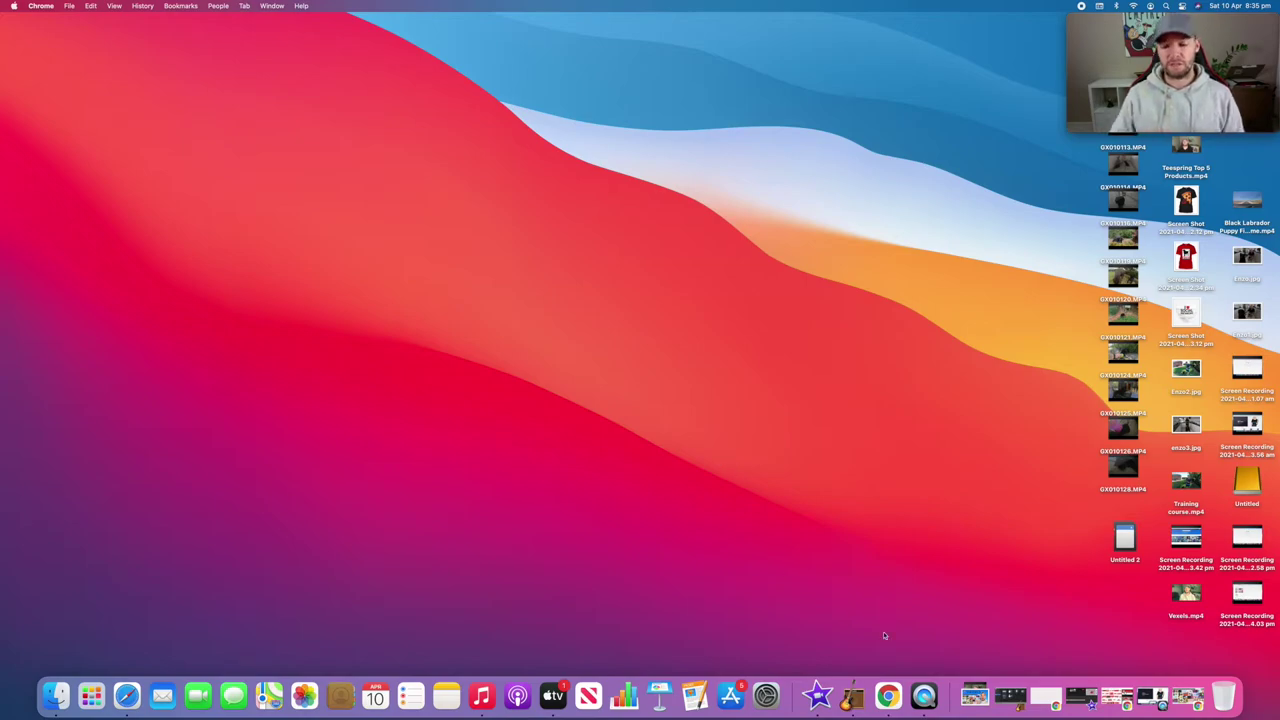
# Switch to Chrome and open Jigsaw Explorer's page for creating a custom puzzle, then check the help for the image URL.
pyautogui.click(888, 693)
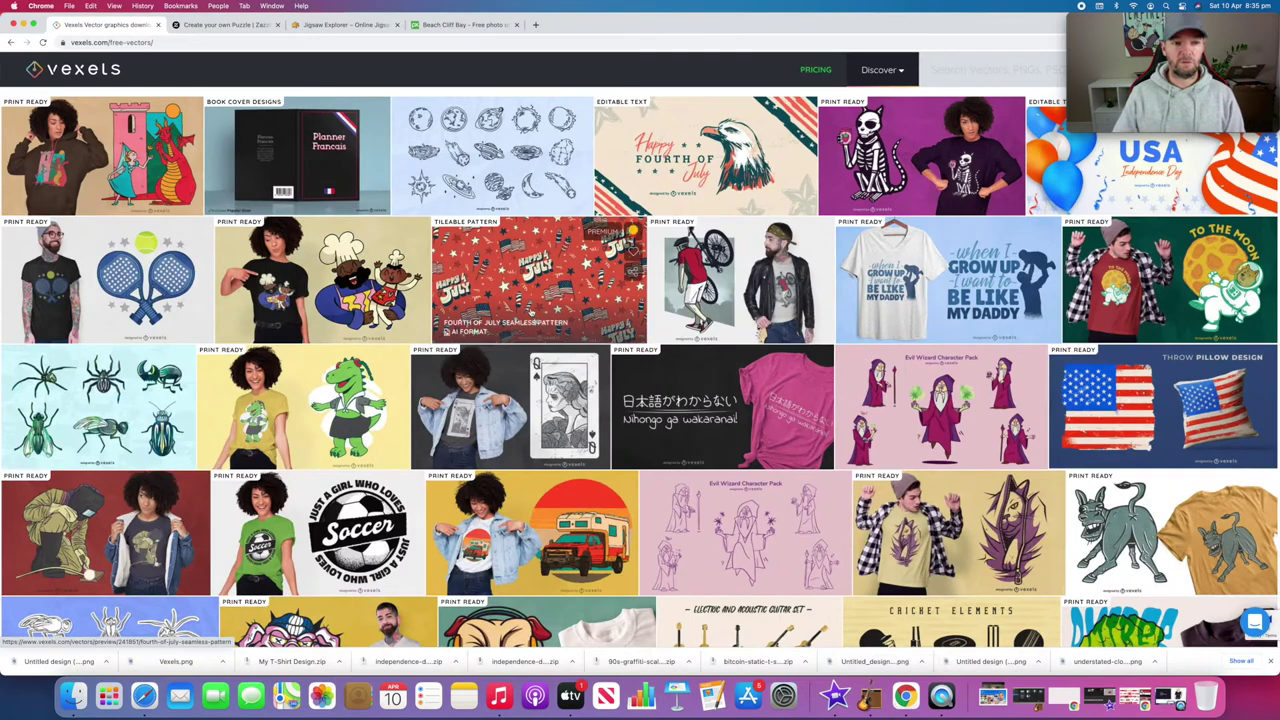
pyautogui.click(316, 28)
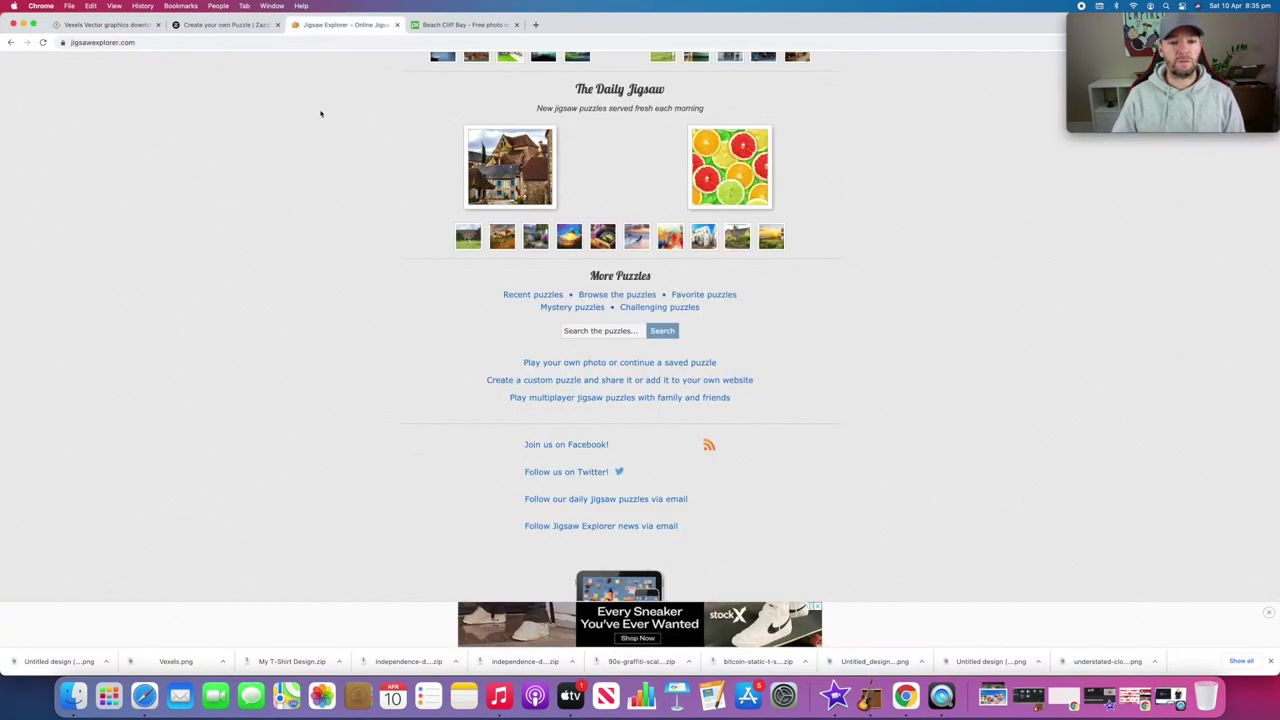
pyautogui.scroll(5, 321, 113)
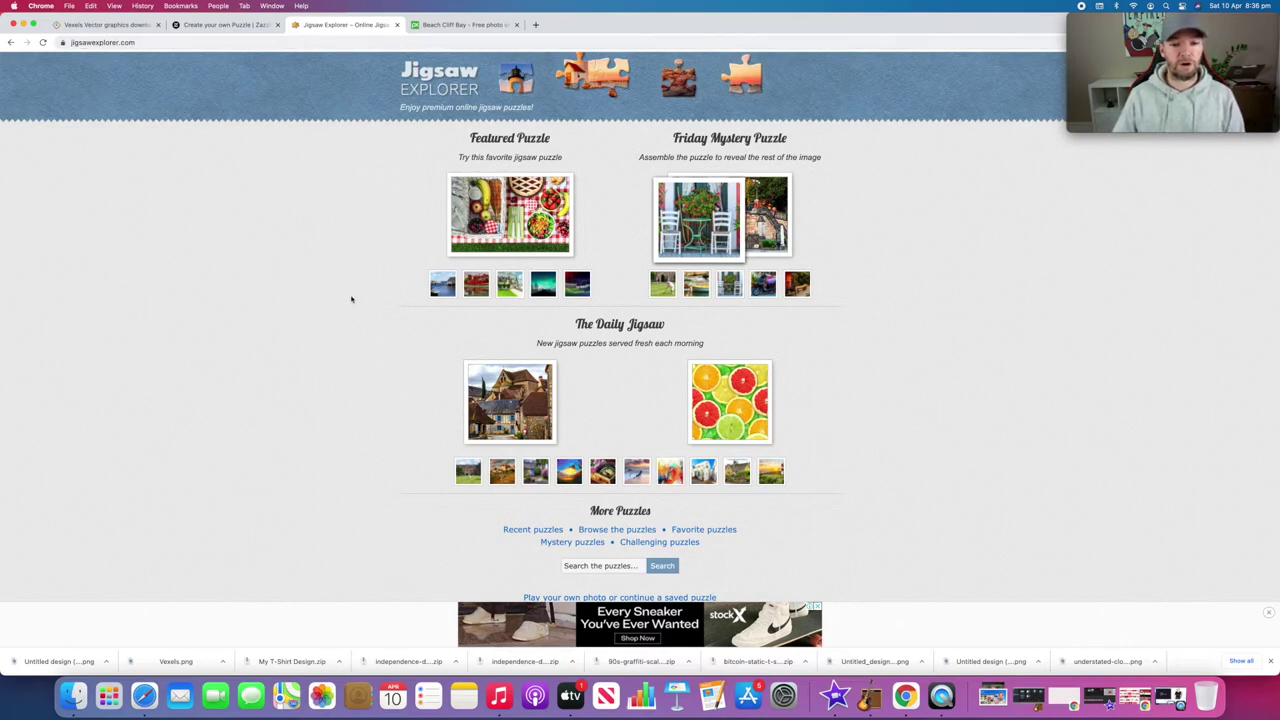
pyautogui.scroll(-5, 397, 316)
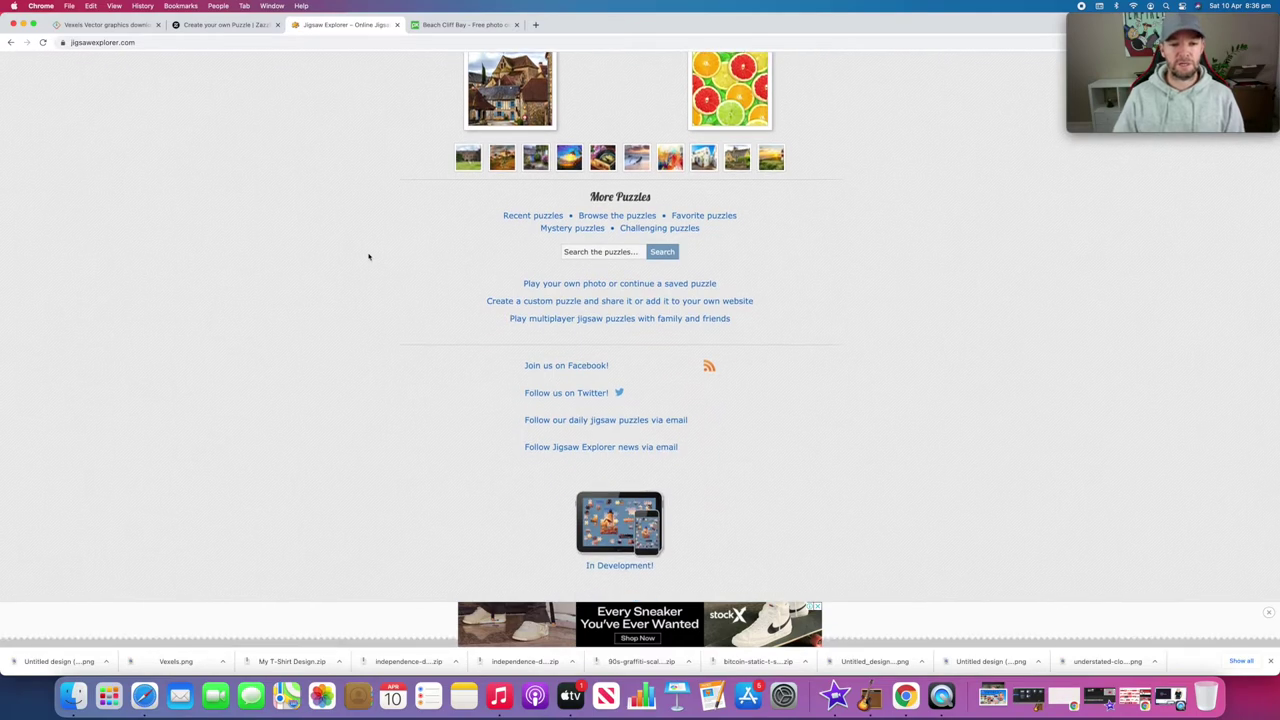
pyautogui.scroll(-1, 610, 325)
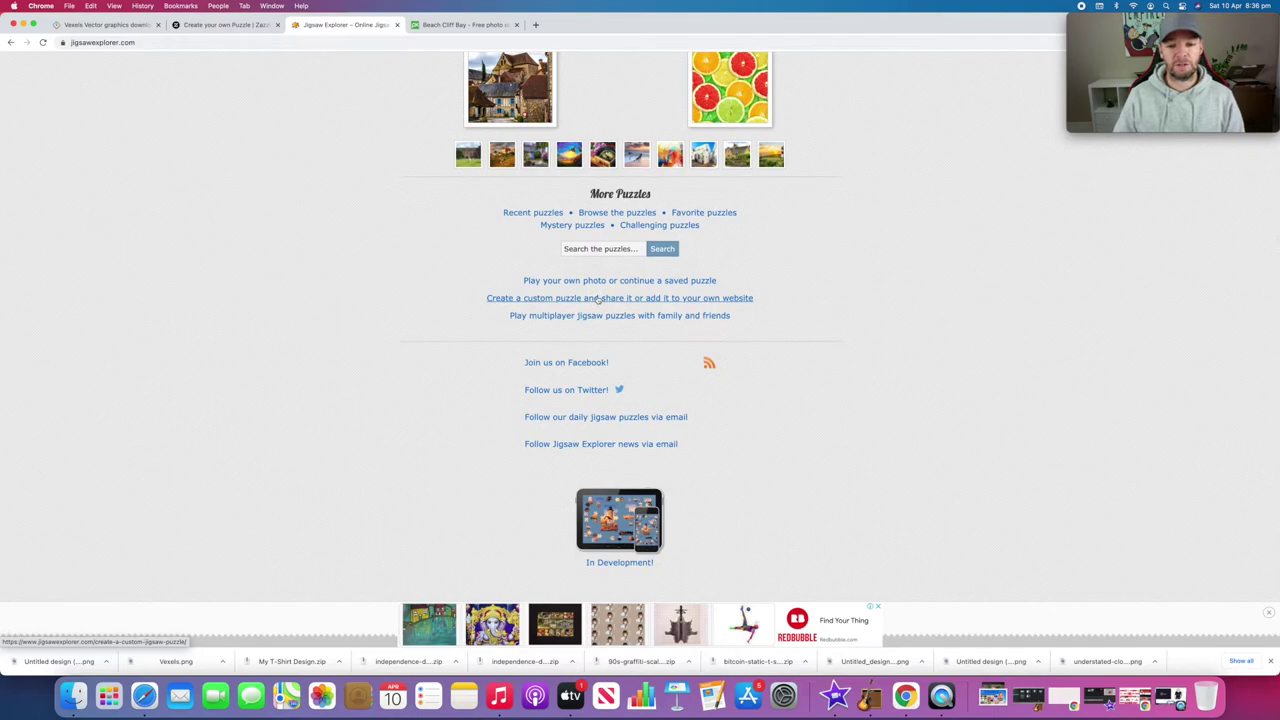
pyautogui.click(592, 297)
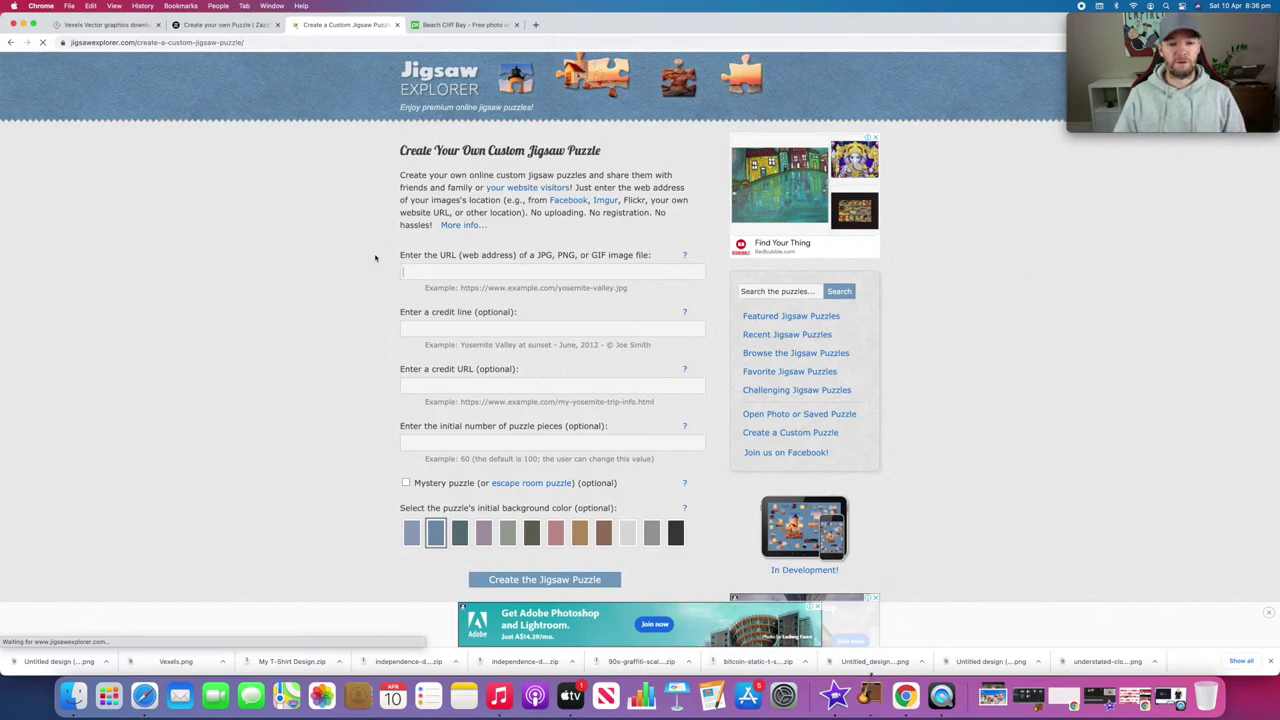
pyautogui.click(685, 255)
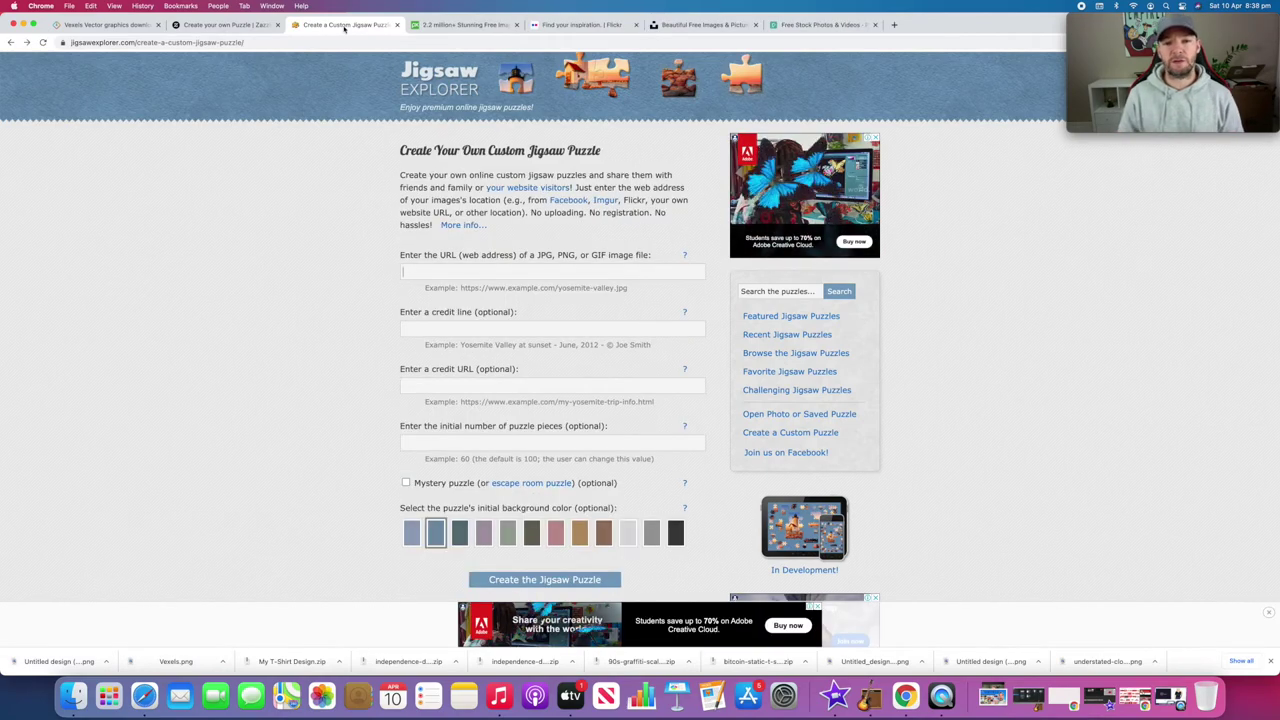
# Look over the free stock photo sites Pixabay, Flickr, Unsplash and Pexels as image sources for the puzzle.
pyautogui.click(445, 25)
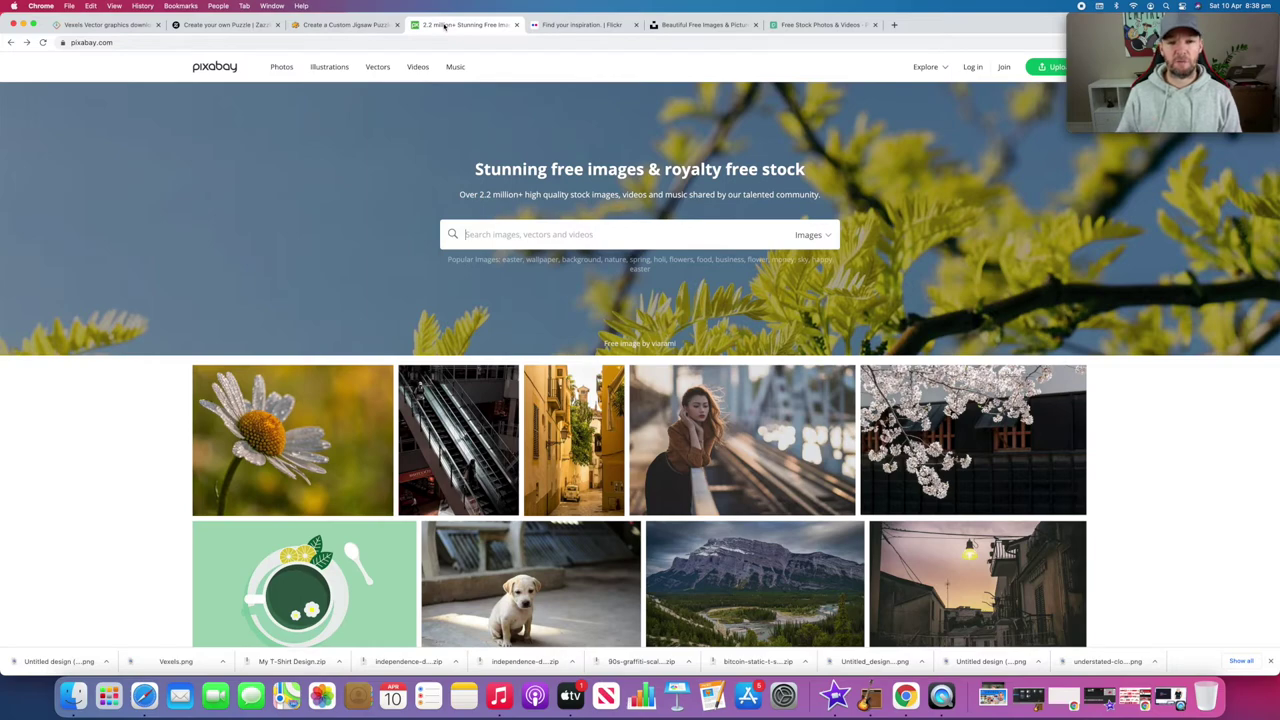
pyautogui.click(572, 25)
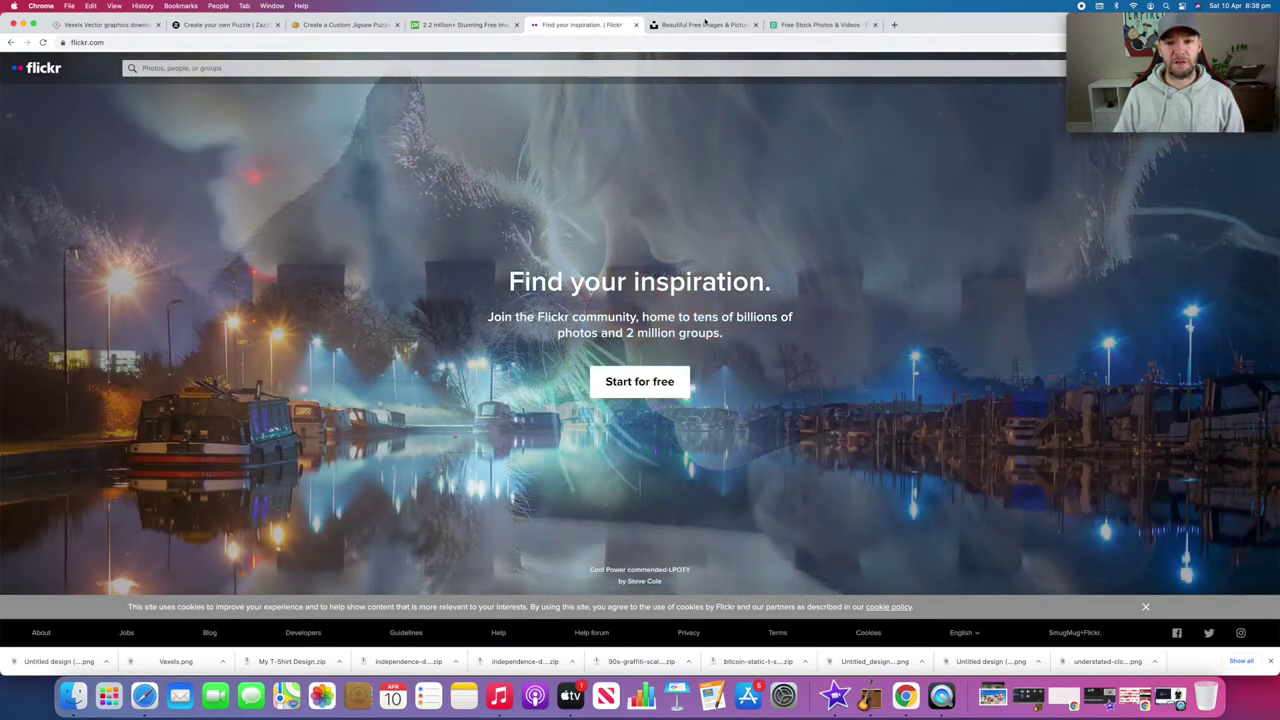
pyautogui.click(700, 25)
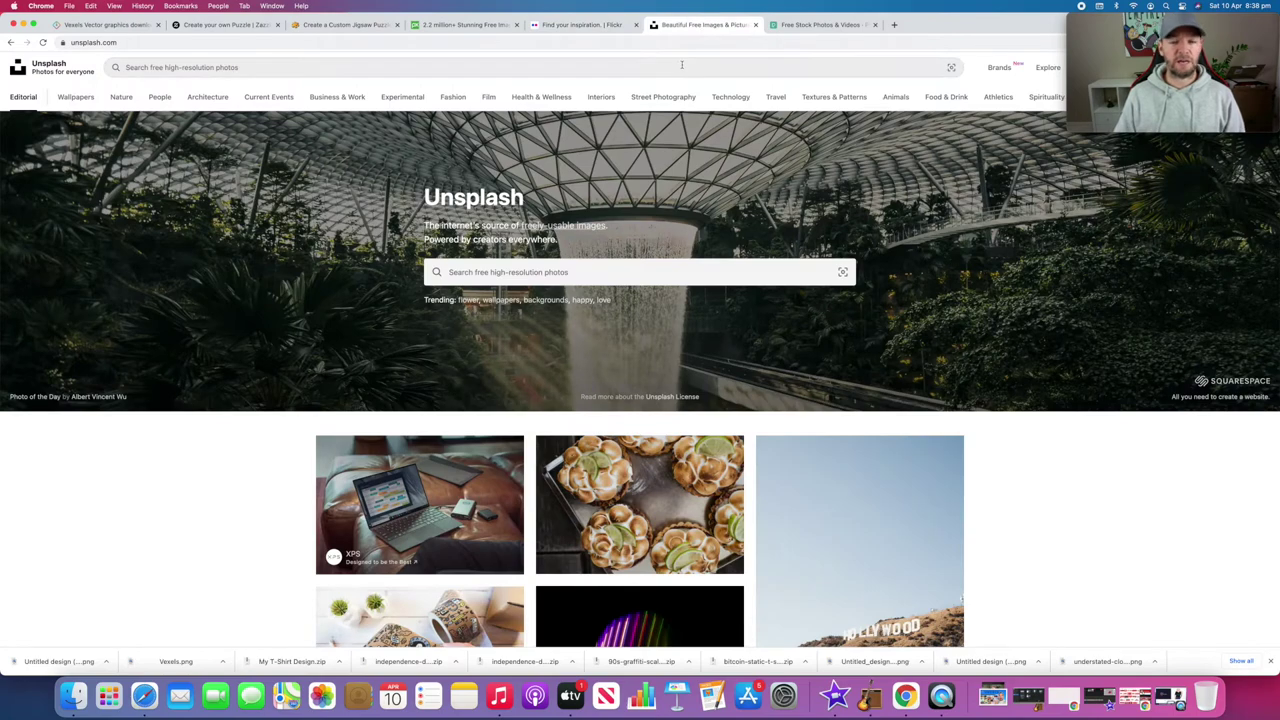
pyautogui.click(800, 27)
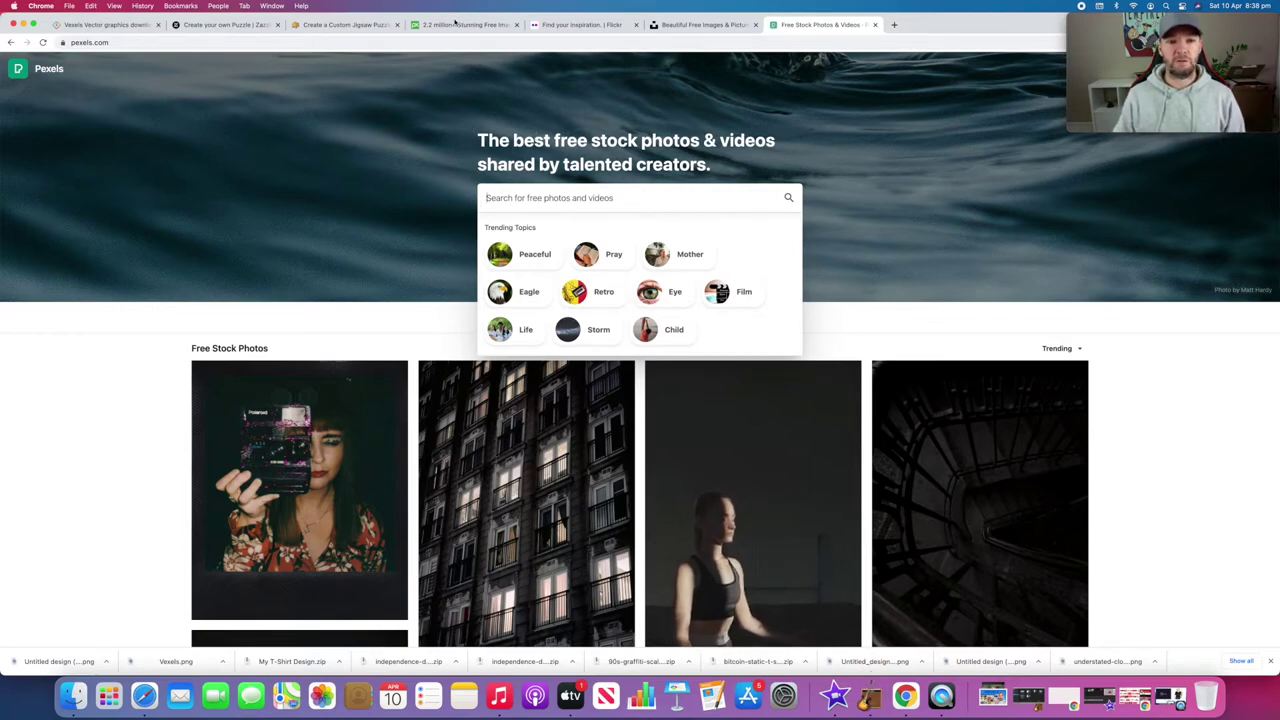
# Search Pixabay for "beach" images and open the photo of the blue bay enclosed by cliffs.
pyautogui.click(457, 25)
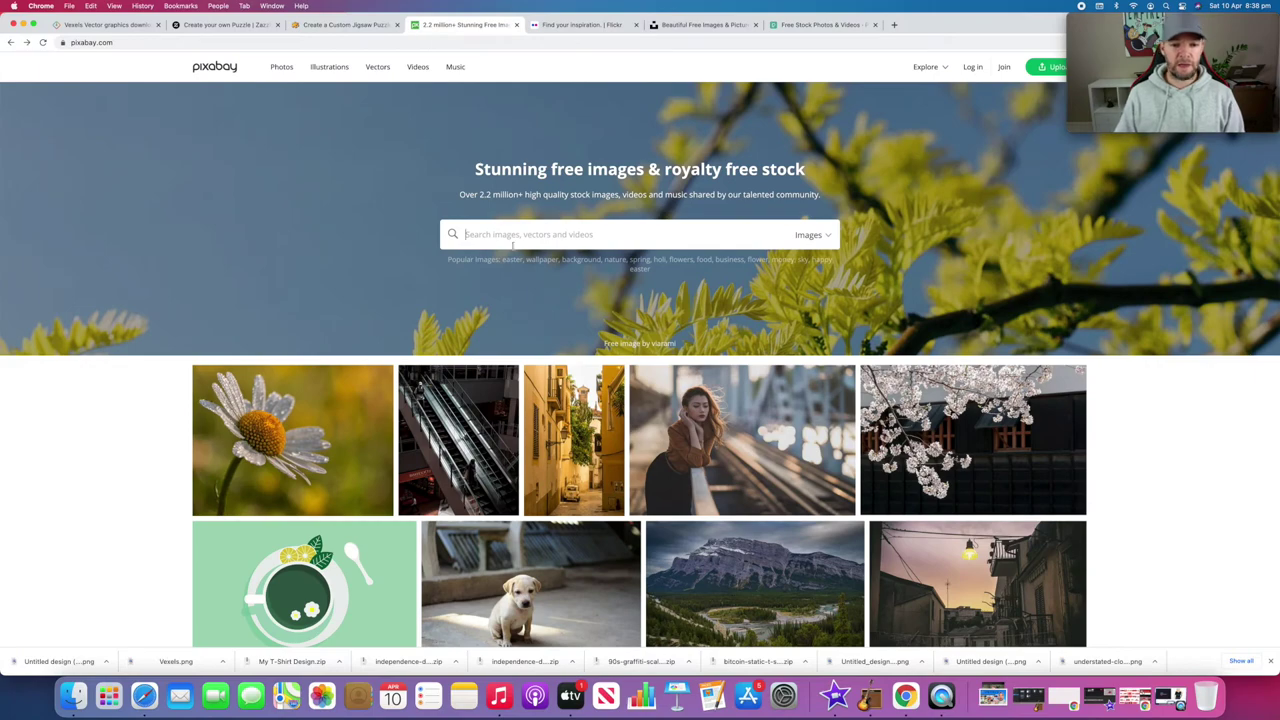
pyautogui.scroll(-6, 605, 302)
pyautogui.scroll(-14, 605, 302)
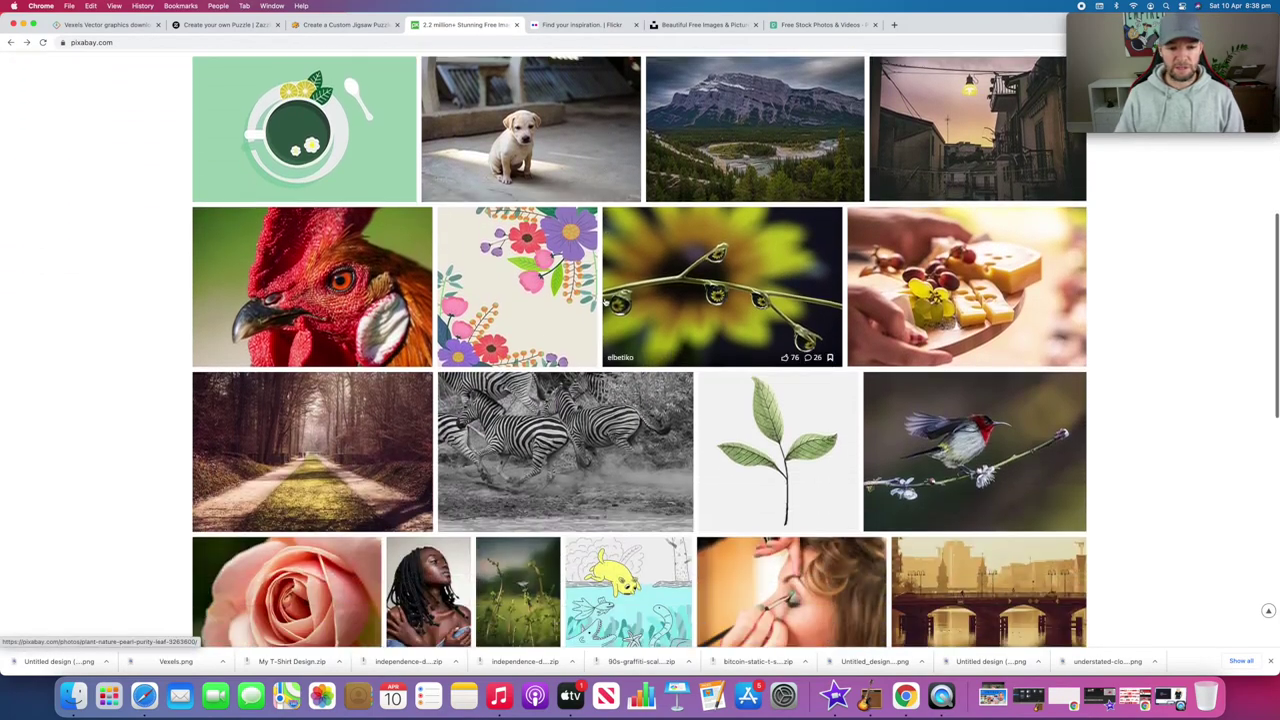
pyautogui.scroll(-3, 605, 300)
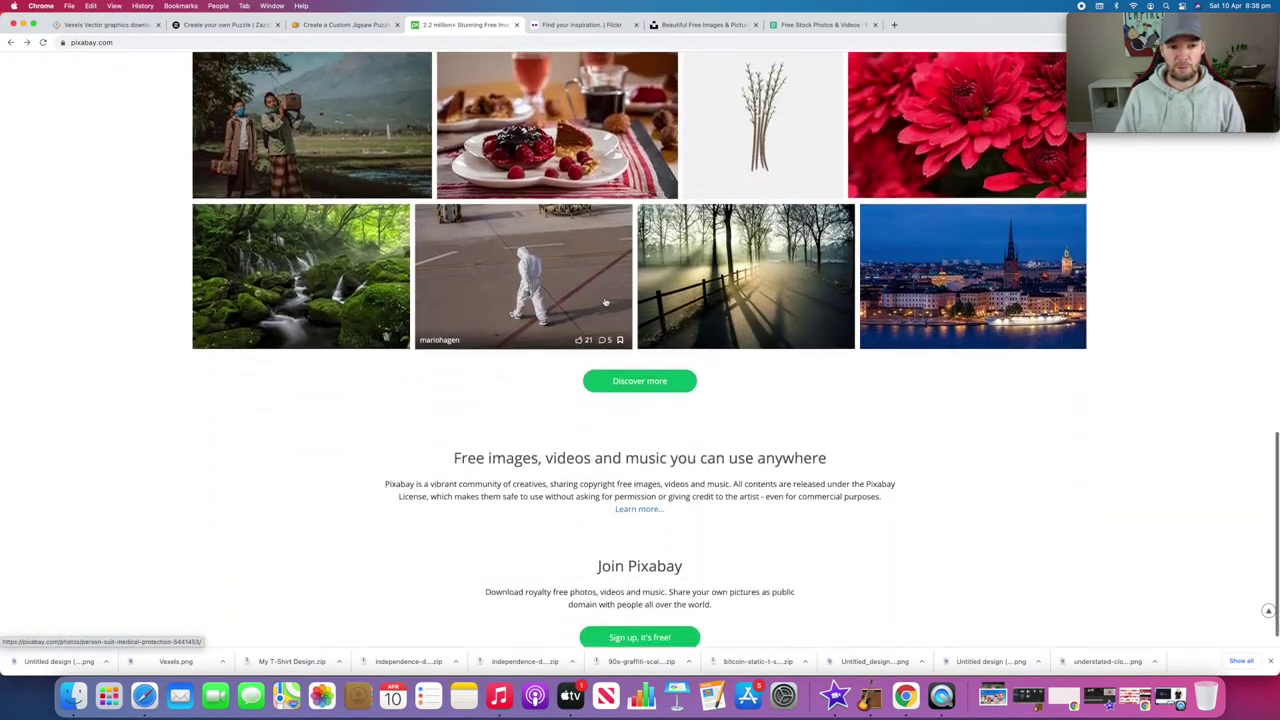
pyautogui.scroll(4, 400, 400)
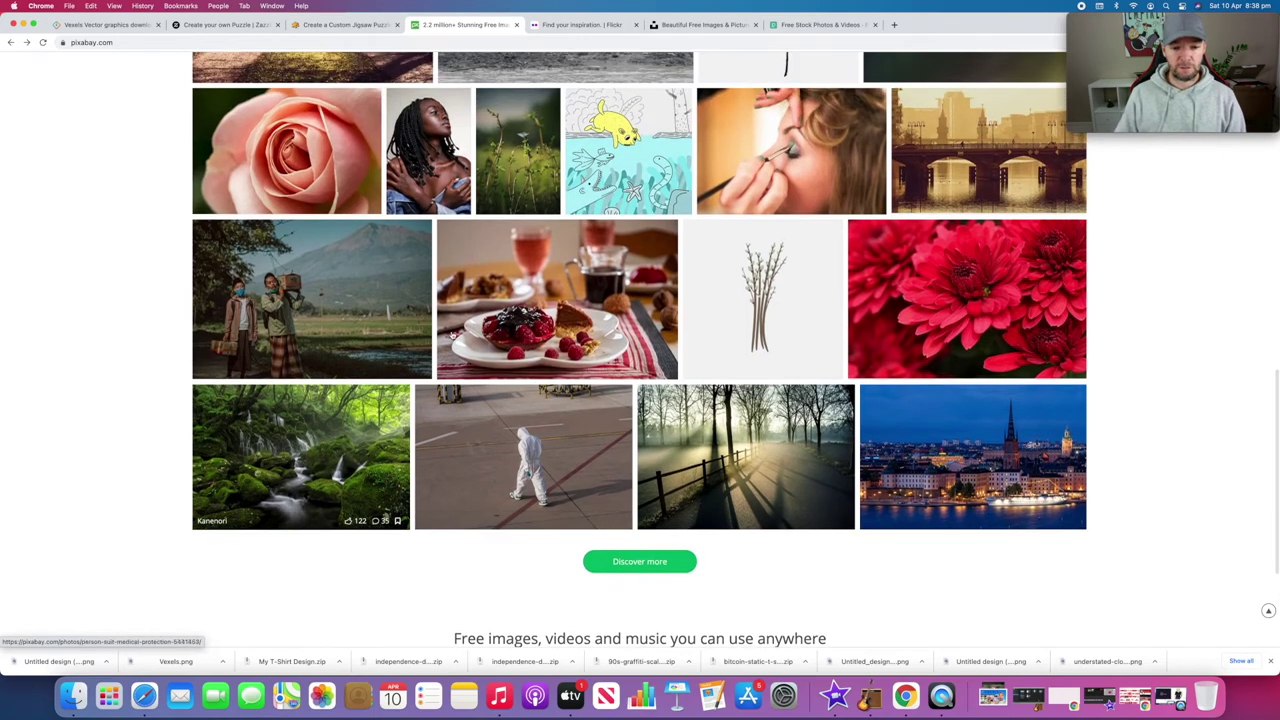
pyautogui.scroll(20, 318, 436)
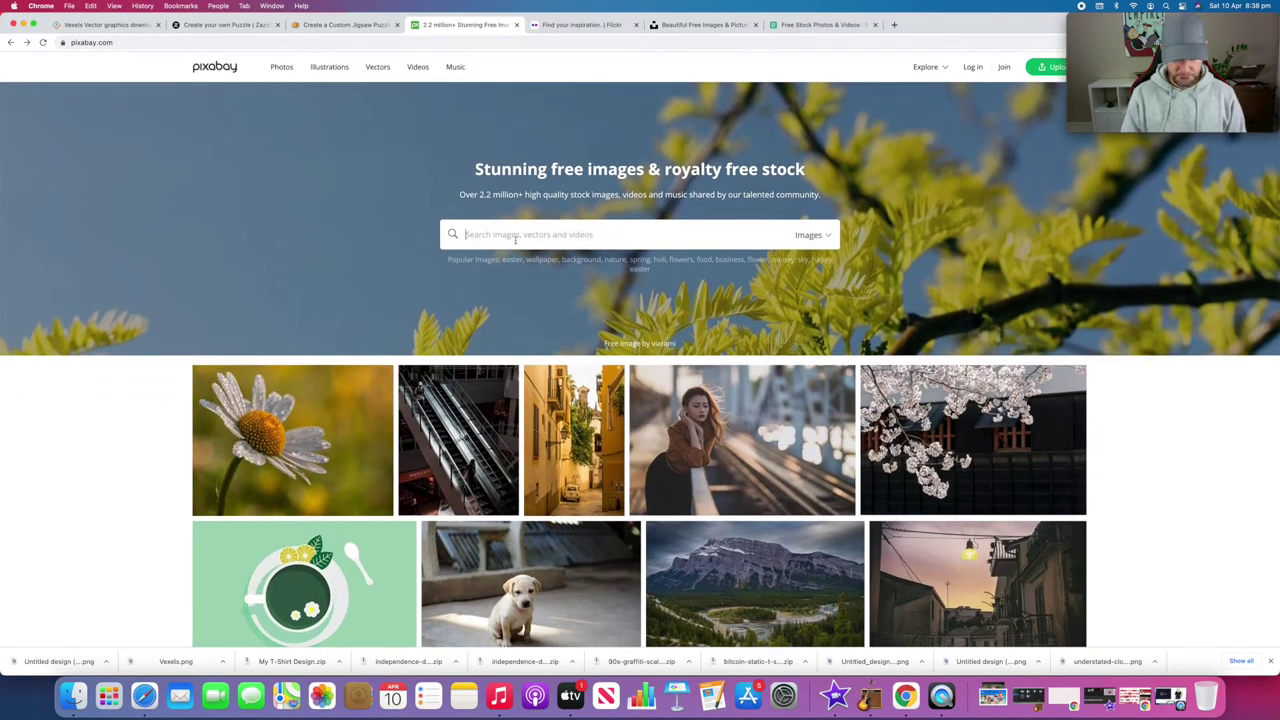
pyautogui.write('beach')
pyautogui.press('Return')
pyautogui.scroll(-5, 527, 297)
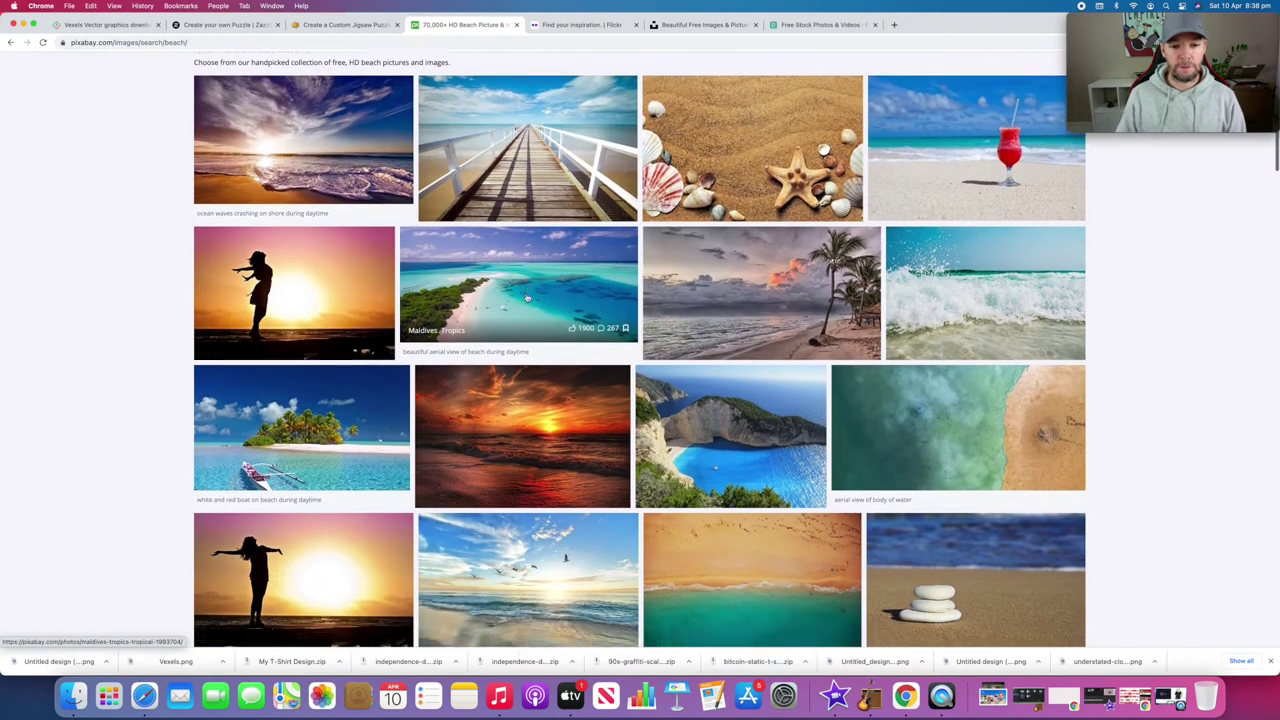
pyautogui.scroll(-3, 527, 297)
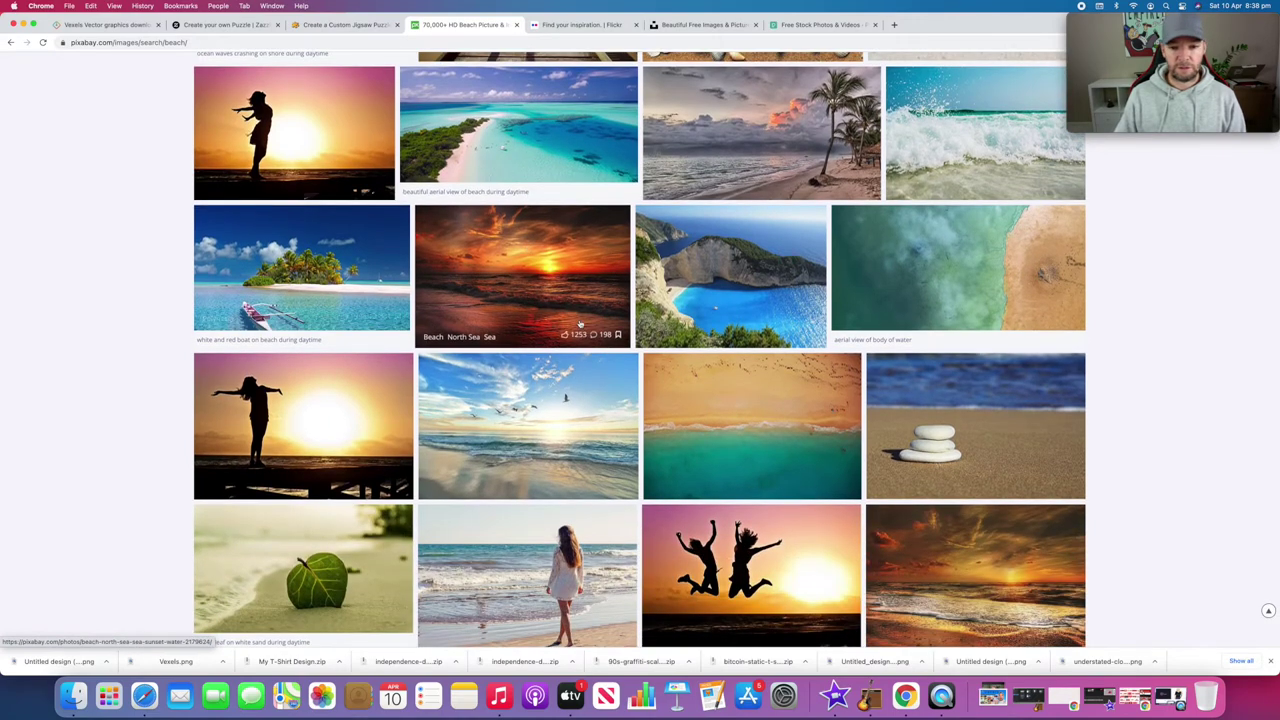
pyautogui.click(734, 280)
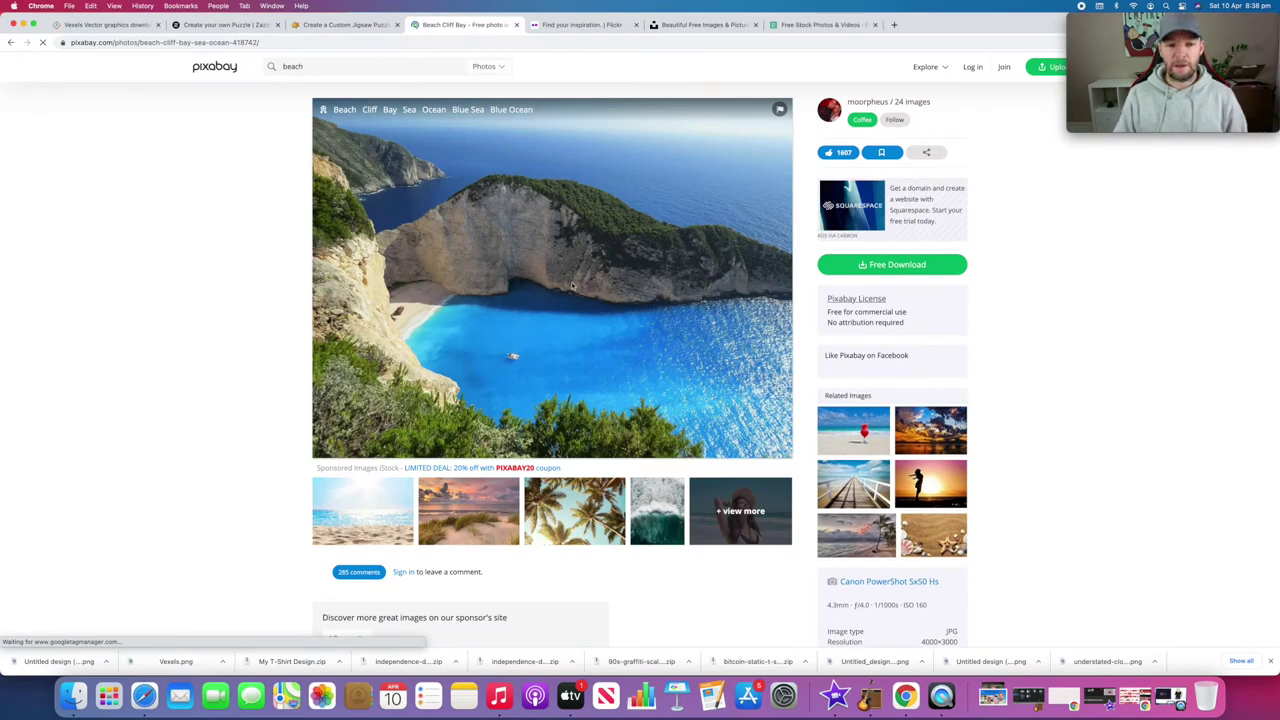
# Copy the image address of the cliff bay photo and paste it as the custom puzzle's image URL.
pyautogui.click(362, 26)
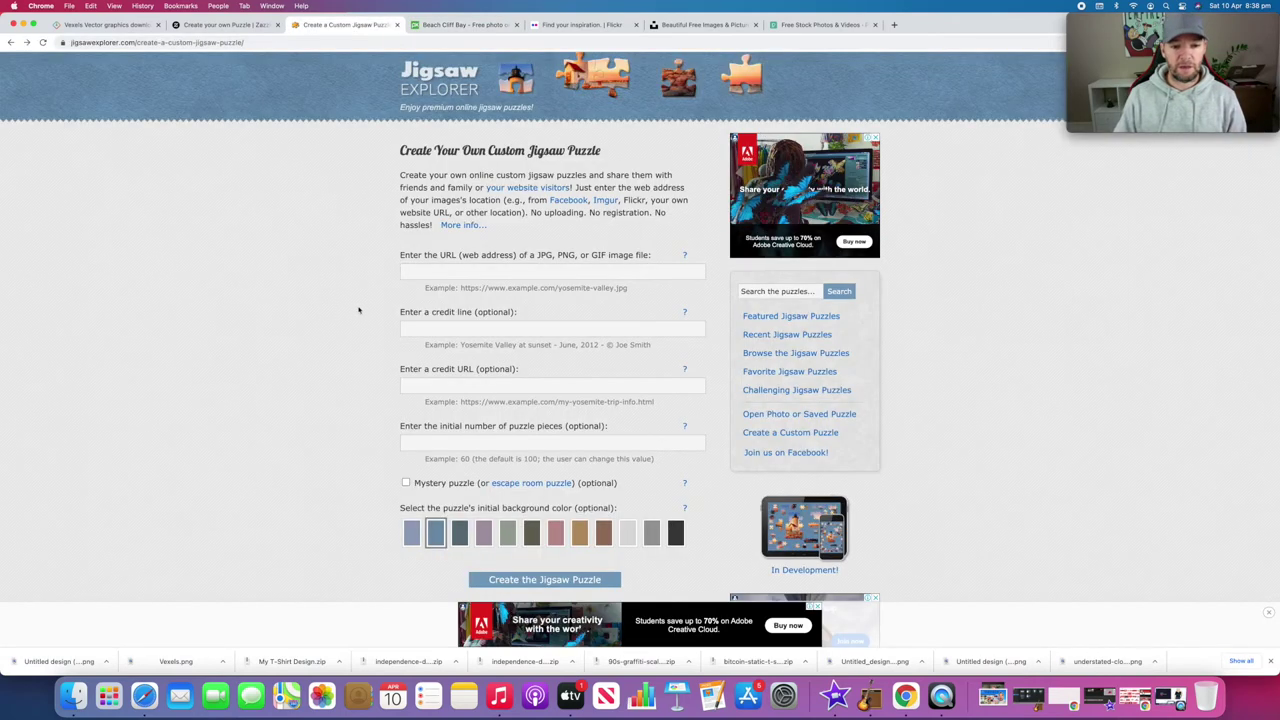
pyautogui.click(463, 26)
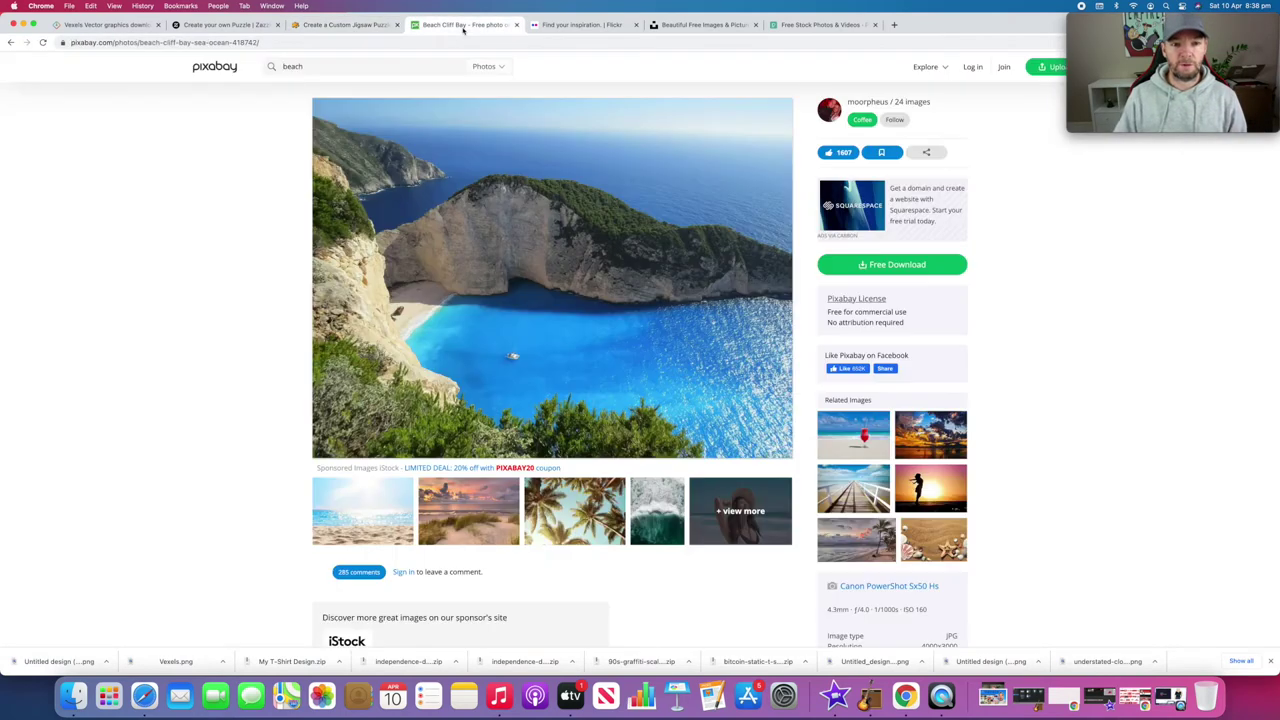
pyautogui.rightClick(527, 291)
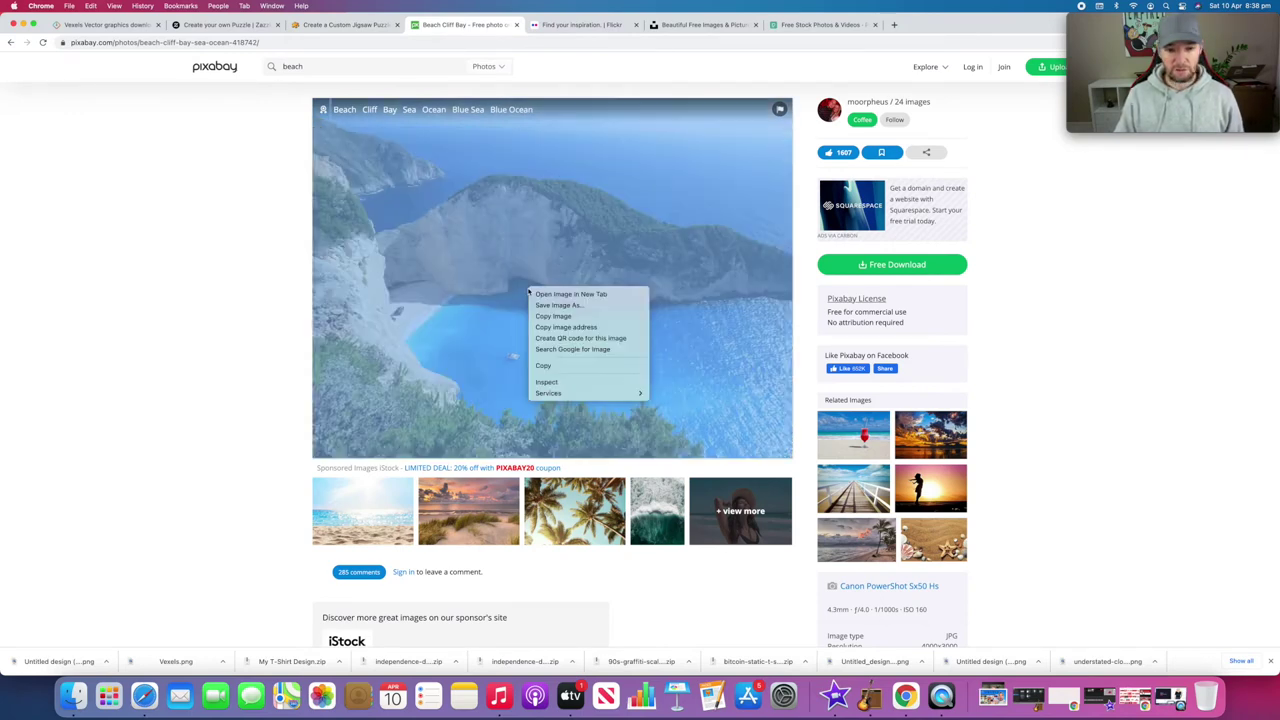
pyautogui.click(577, 328)
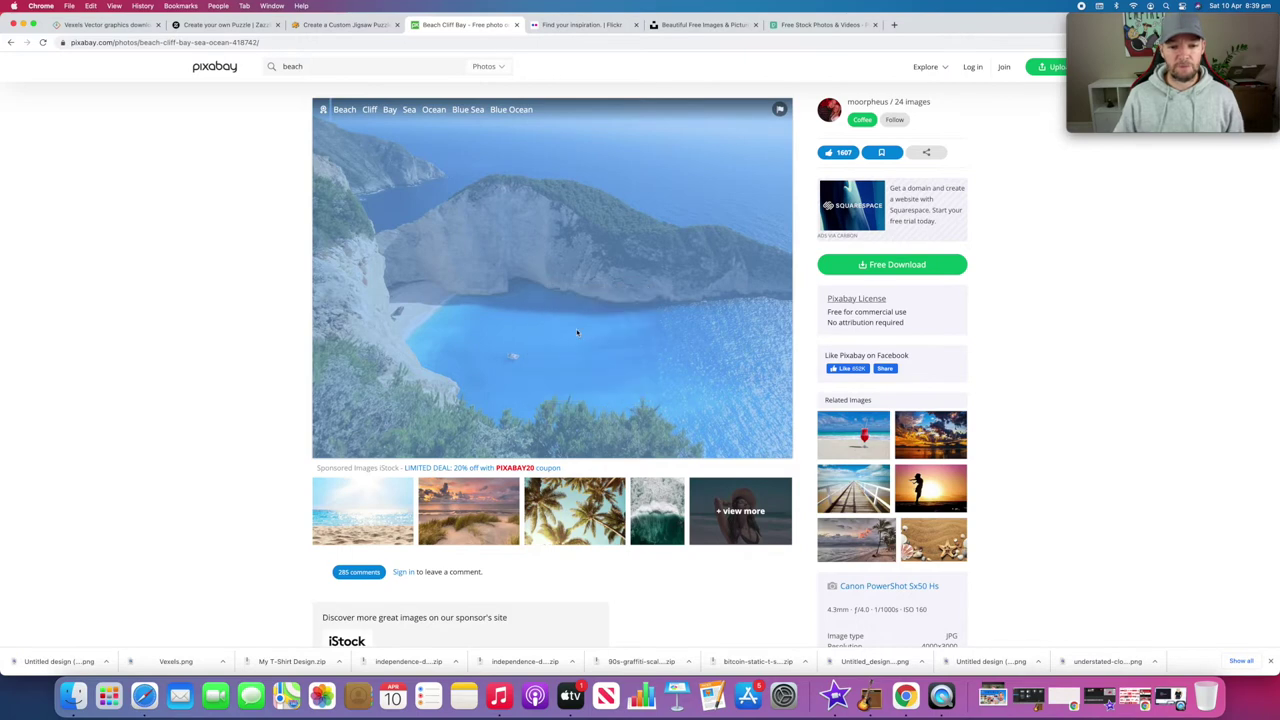
pyautogui.click(343, 24)
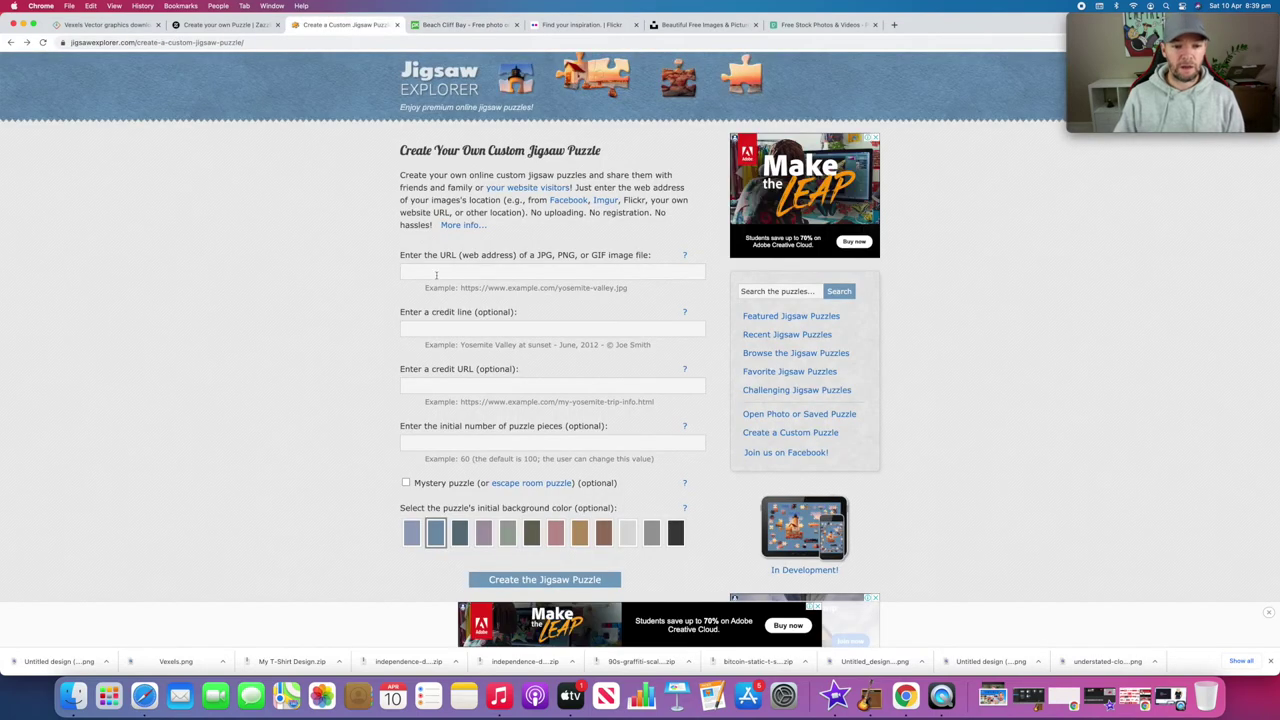
pyautogui.press('super+v')
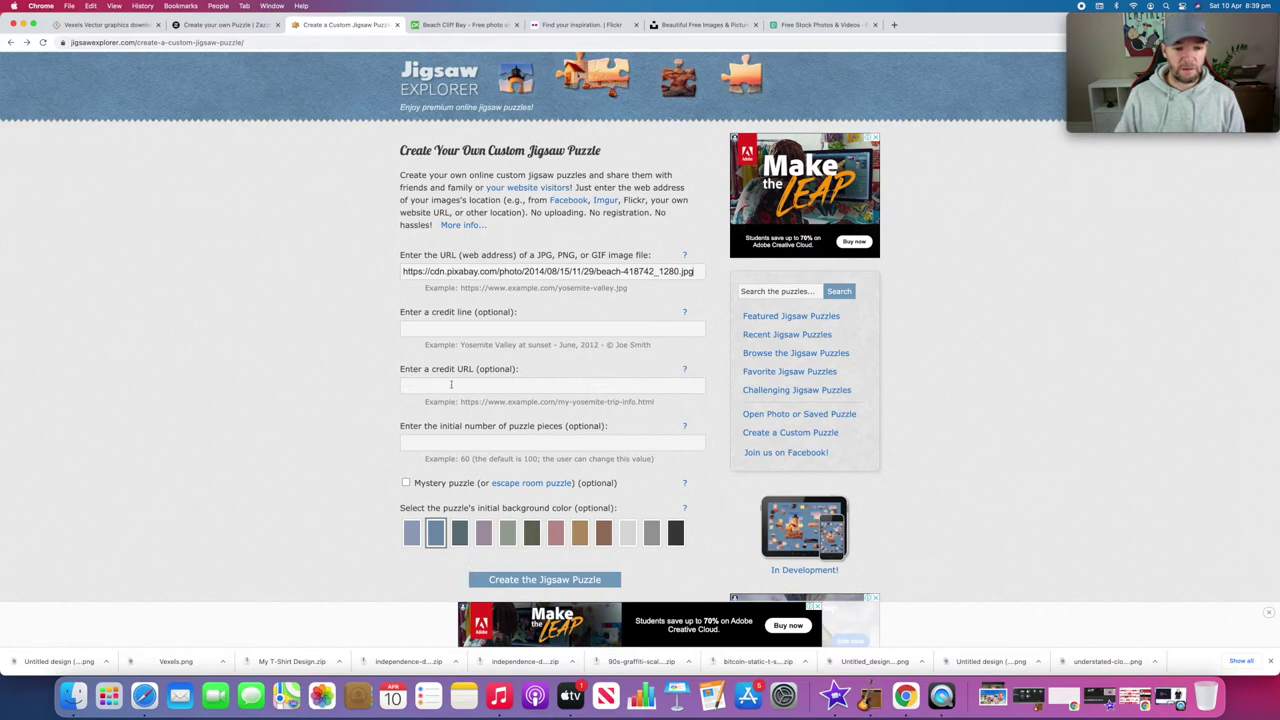
# Copy the web address of the photo's Pixabay page into the puzzle's credit URL.
pyautogui.click(432, 384)
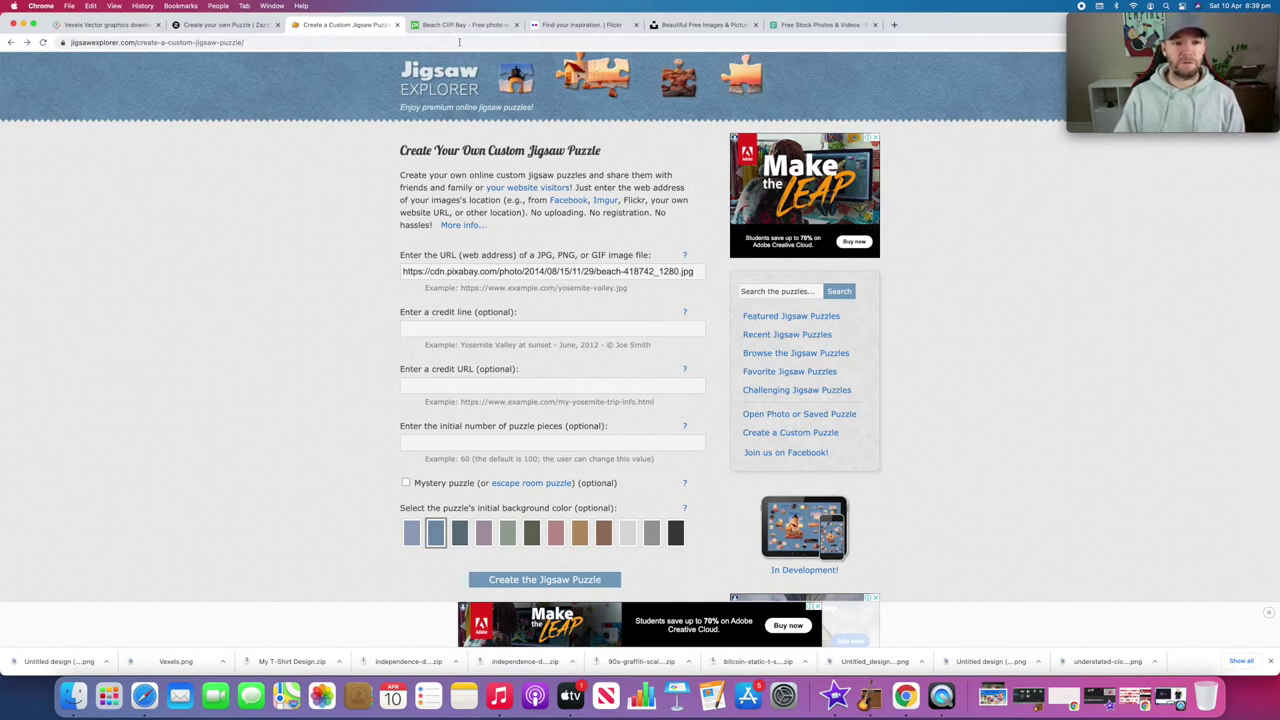
pyautogui.click(460, 24)
pyautogui.click(250, 42)
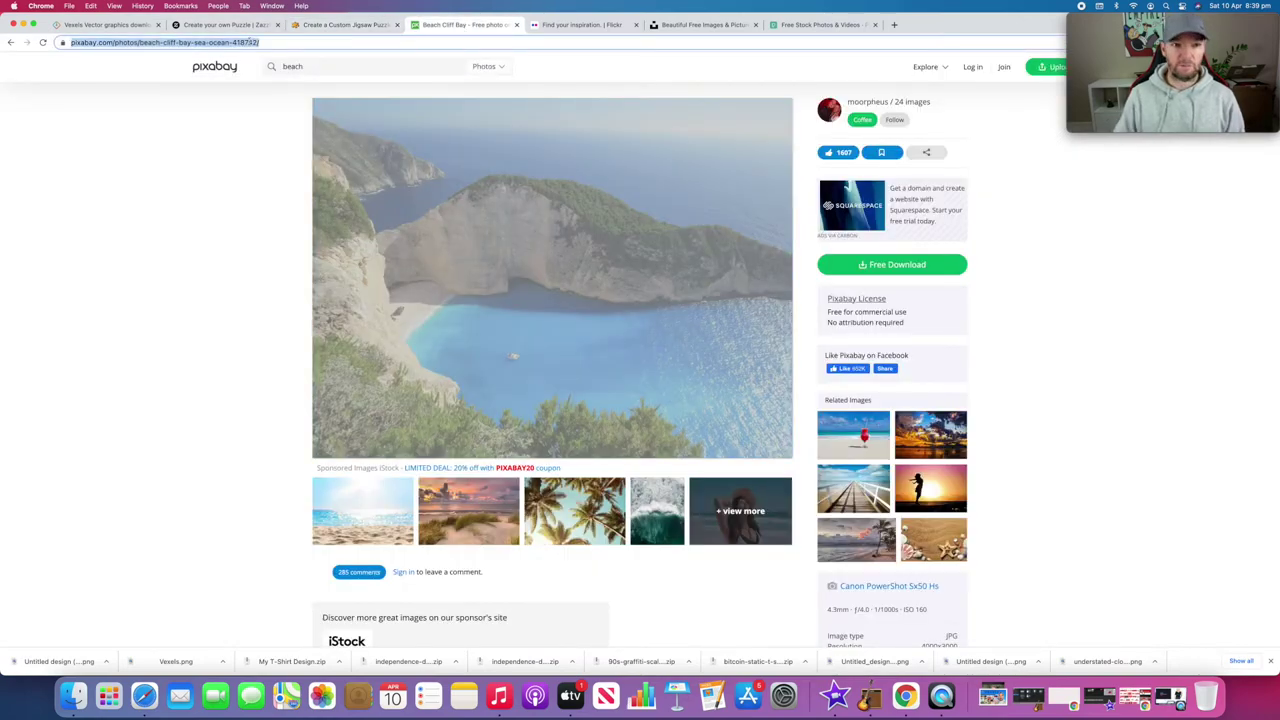
pyautogui.click(312, 24)
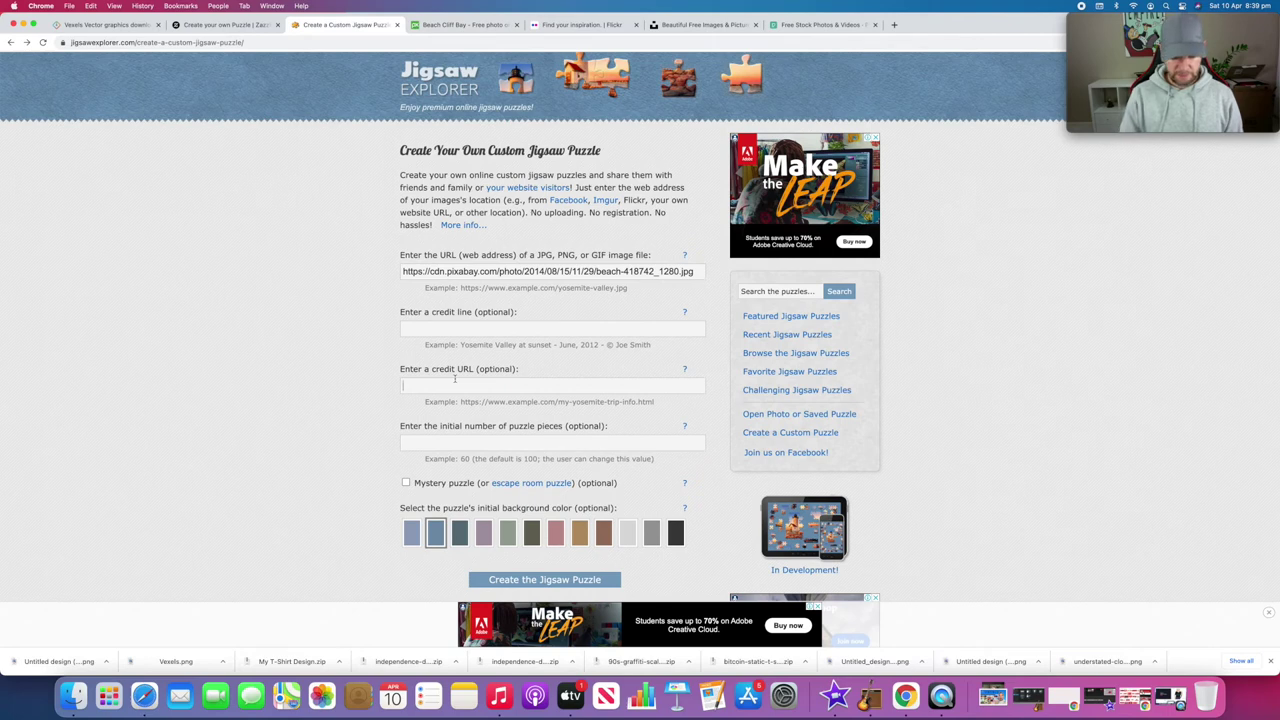
pyautogui.press('super+v')
# Create the jigsaw puzzle with the default piece count and background color, and copy its short link.
pyautogui.scroll(-3, 424, 294)
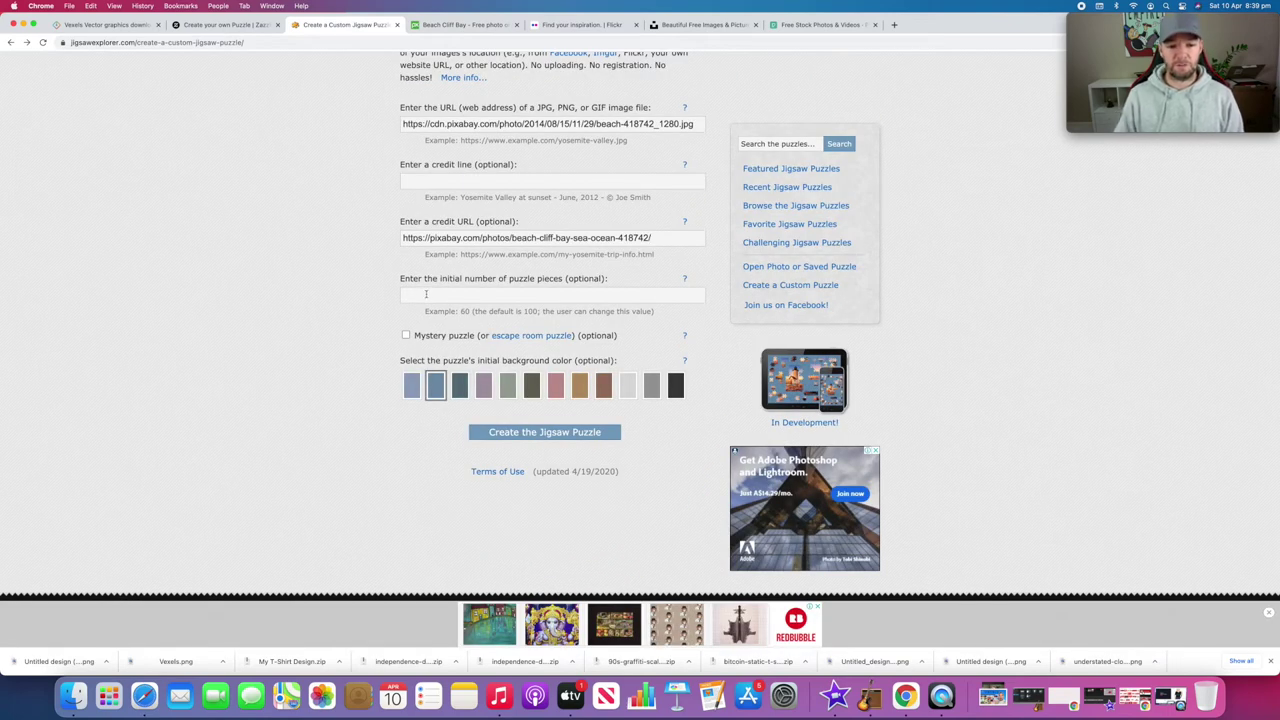
pyautogui.scroll(-1, 500, 360)
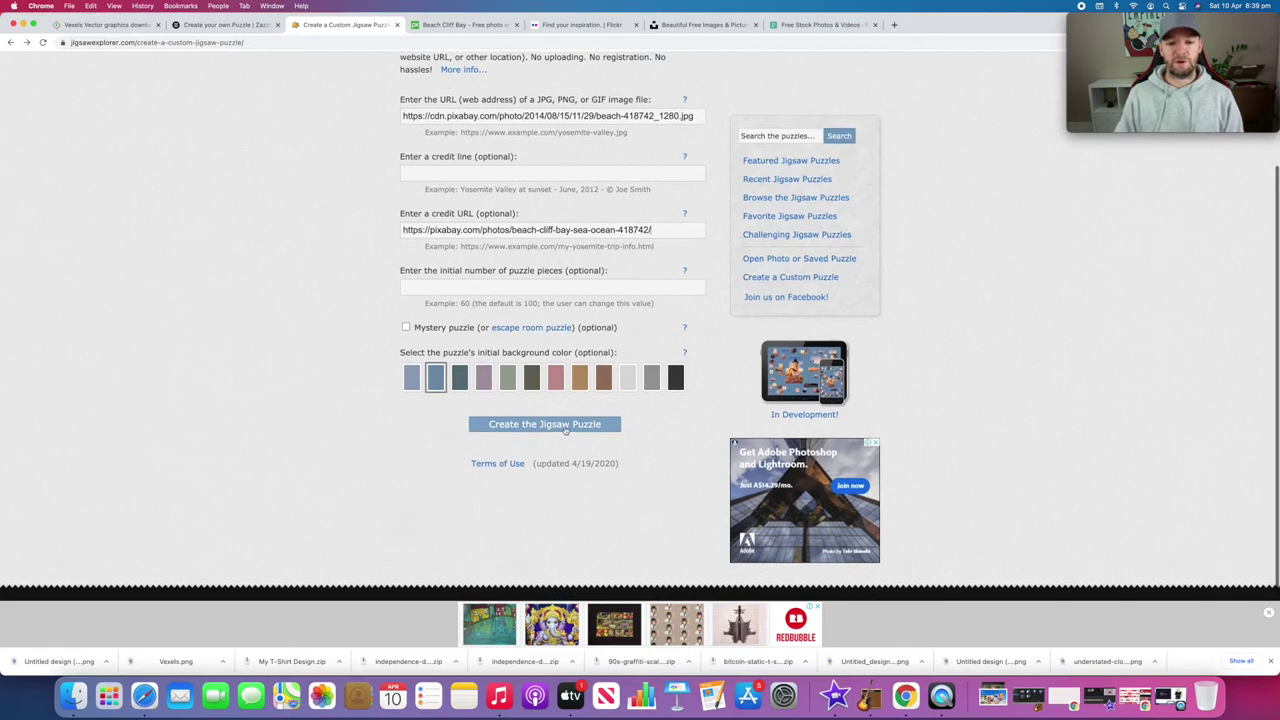
pyautogui.click(566, 425)
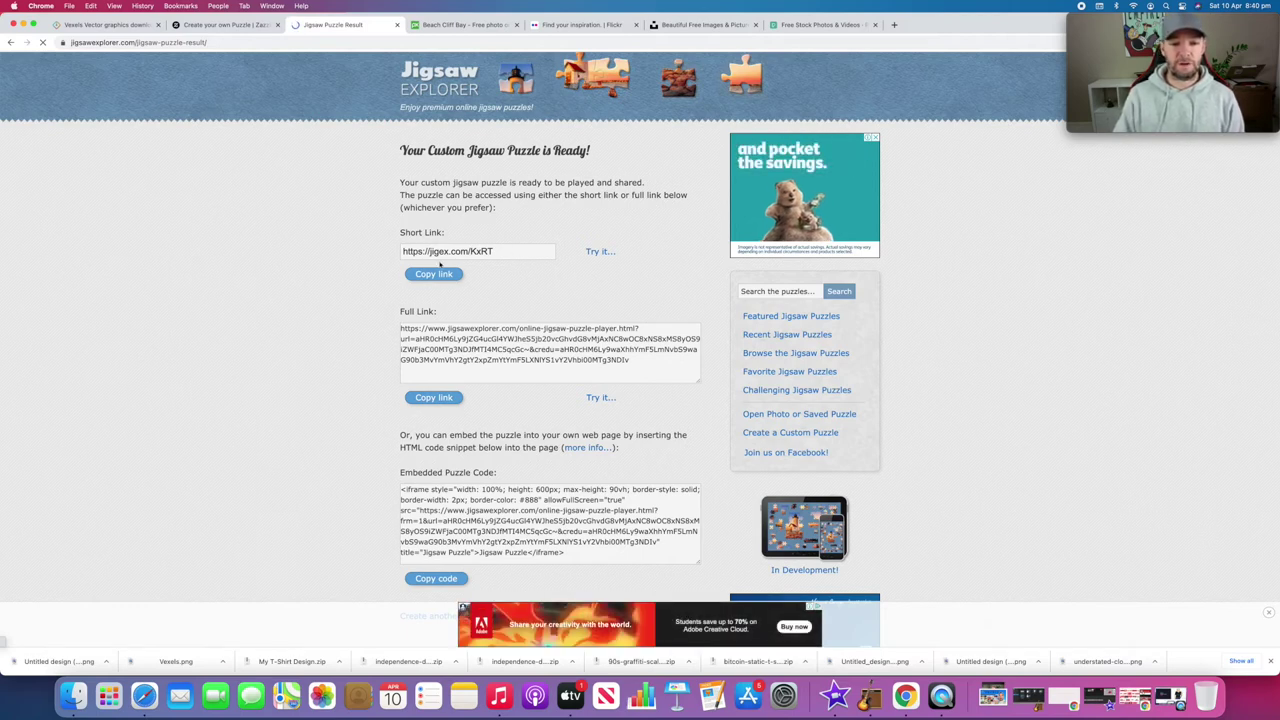
pyautogui.click(434, 274)
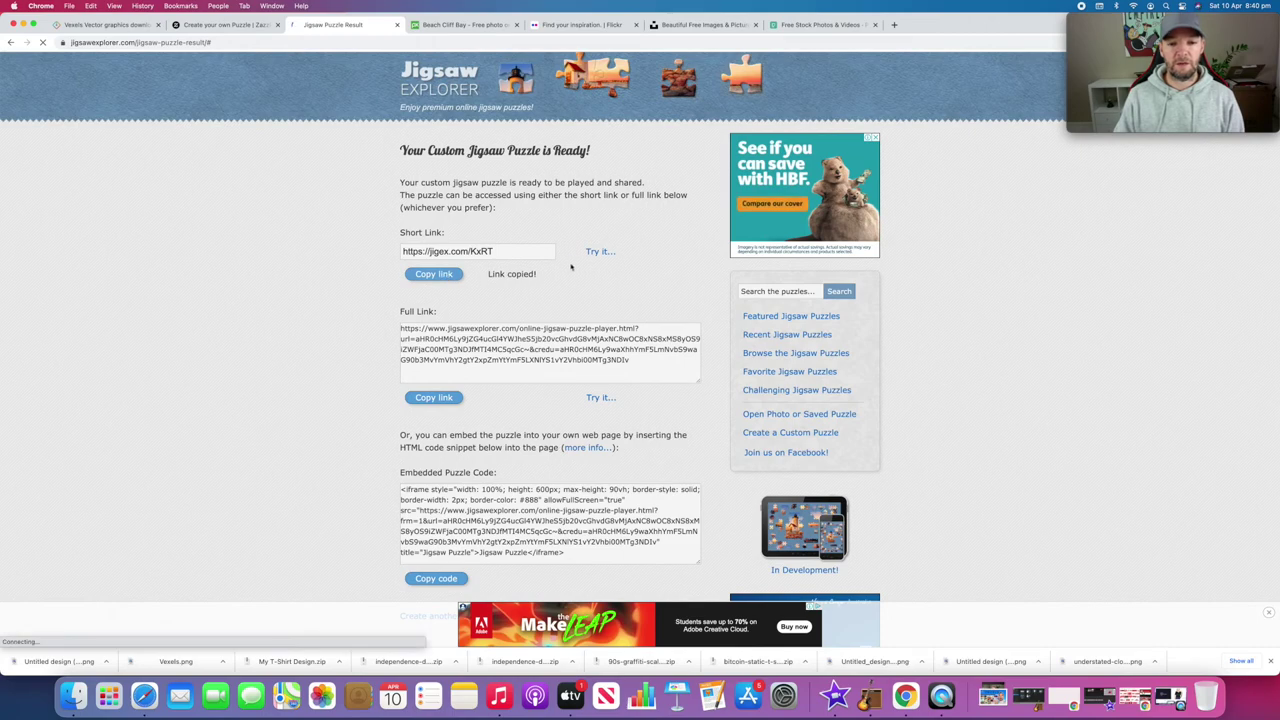
# Open the finished puzzle through its short link and view the selectable numbers of puzzle pieces without changing the selection.
pyautogui.click(600, 253)
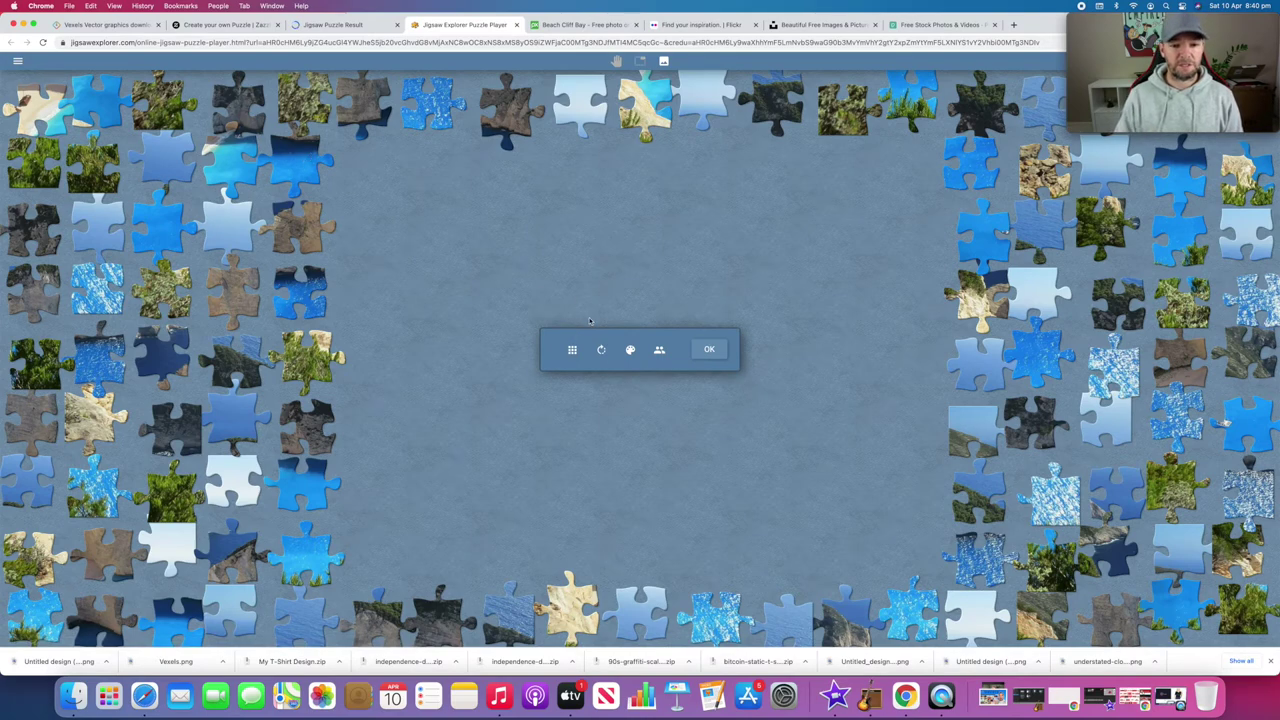
pyautogui.click(569, 355)
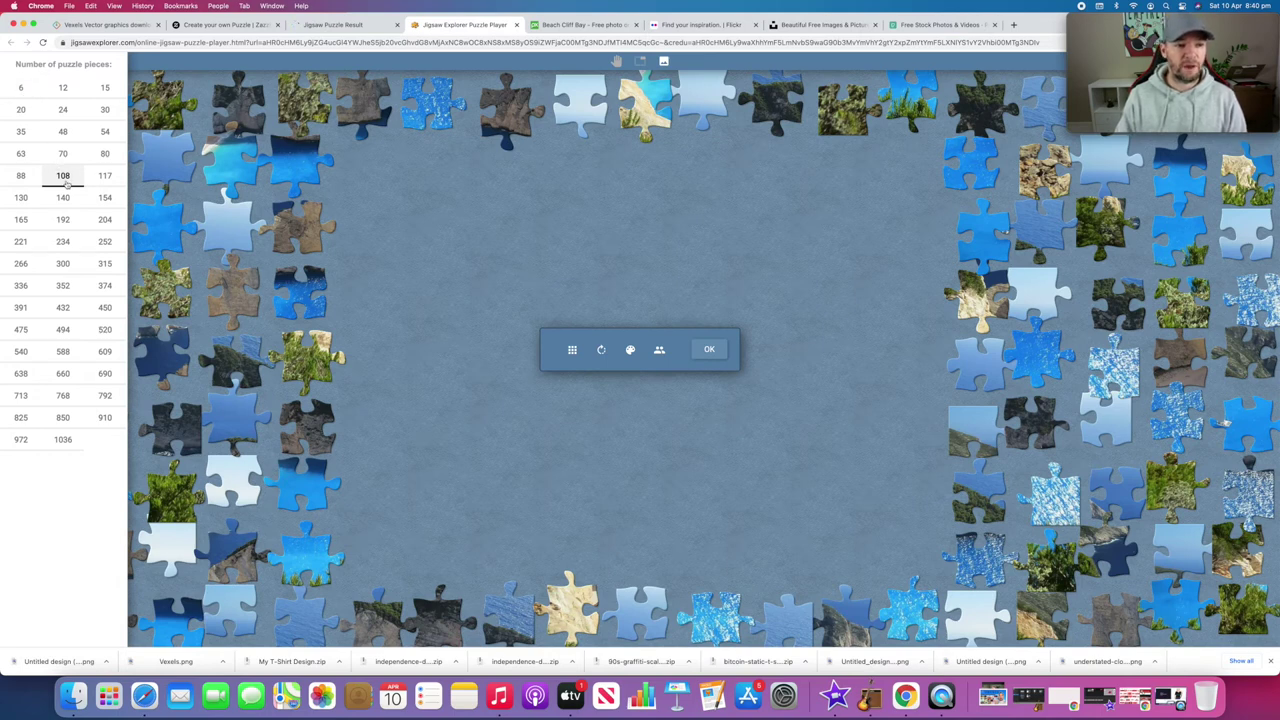
pyautogui.click(423, 236)
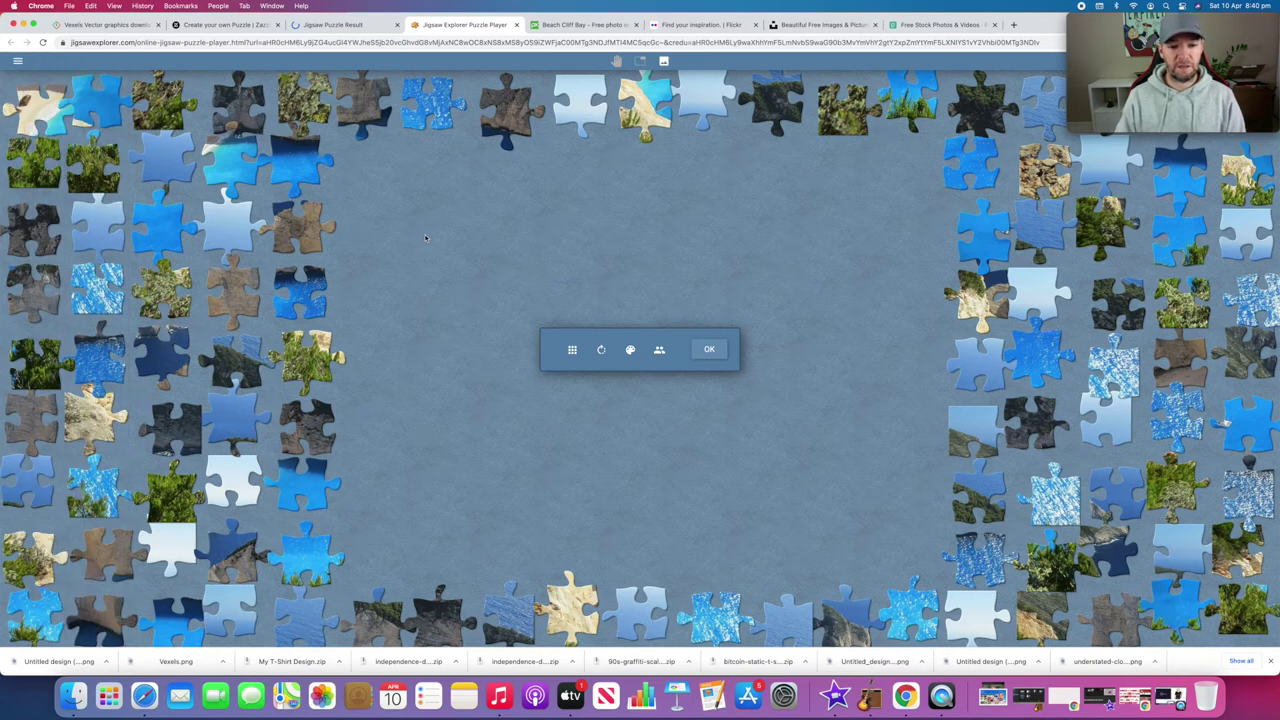
# Start the puzzle with the current settings and move three loose pieces into the empty middle and a mossy one to the board's lower-left corner.
pyautogui.click(715, 357)
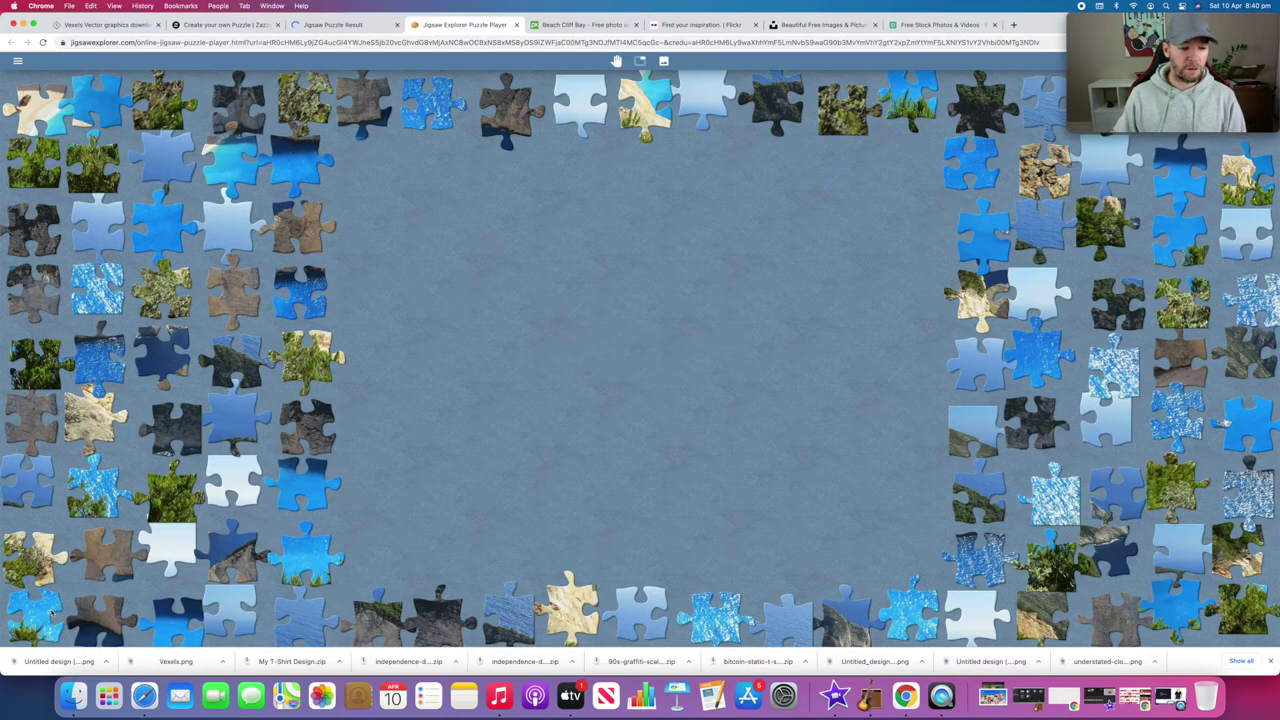
pyautogui.moveTo(50, 613); pyautogui.dragTo(543, 251)
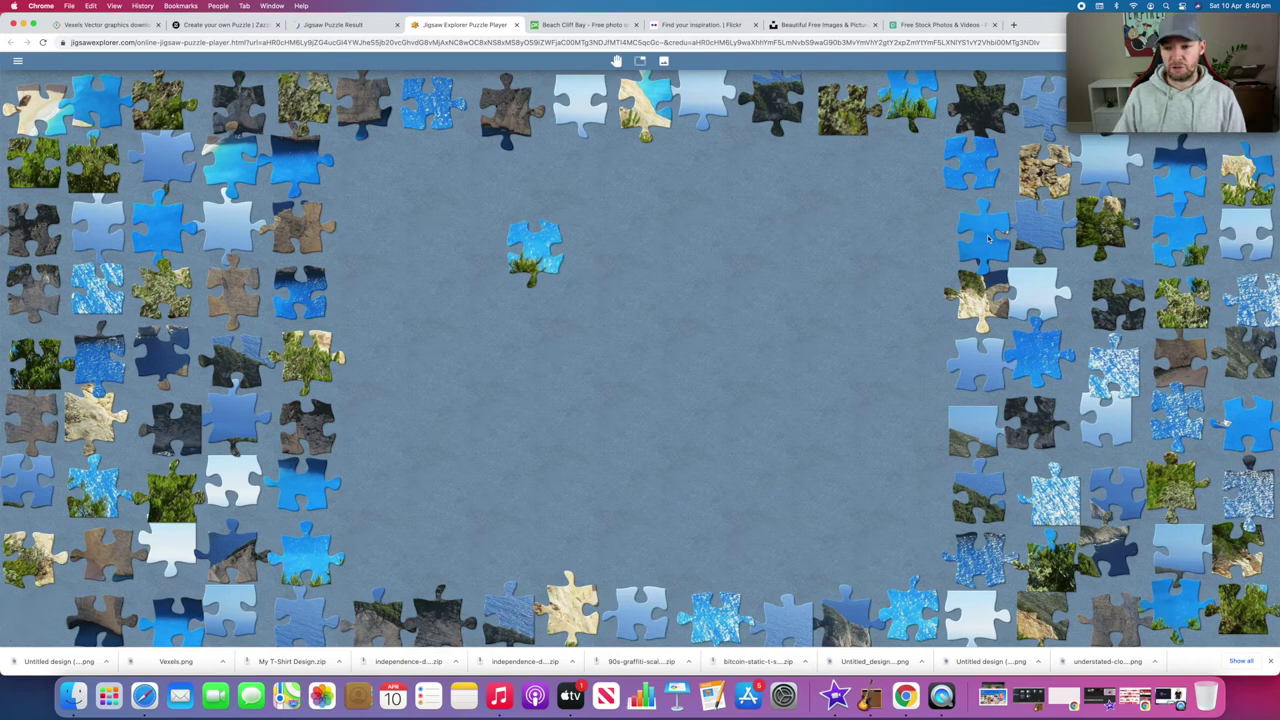
pyautogui.moveTo(989, 241); pyautogui.dragTo(810, 238)
pyautogui.moveTo(645, 110); pyautogui.dragTo(610, 226)
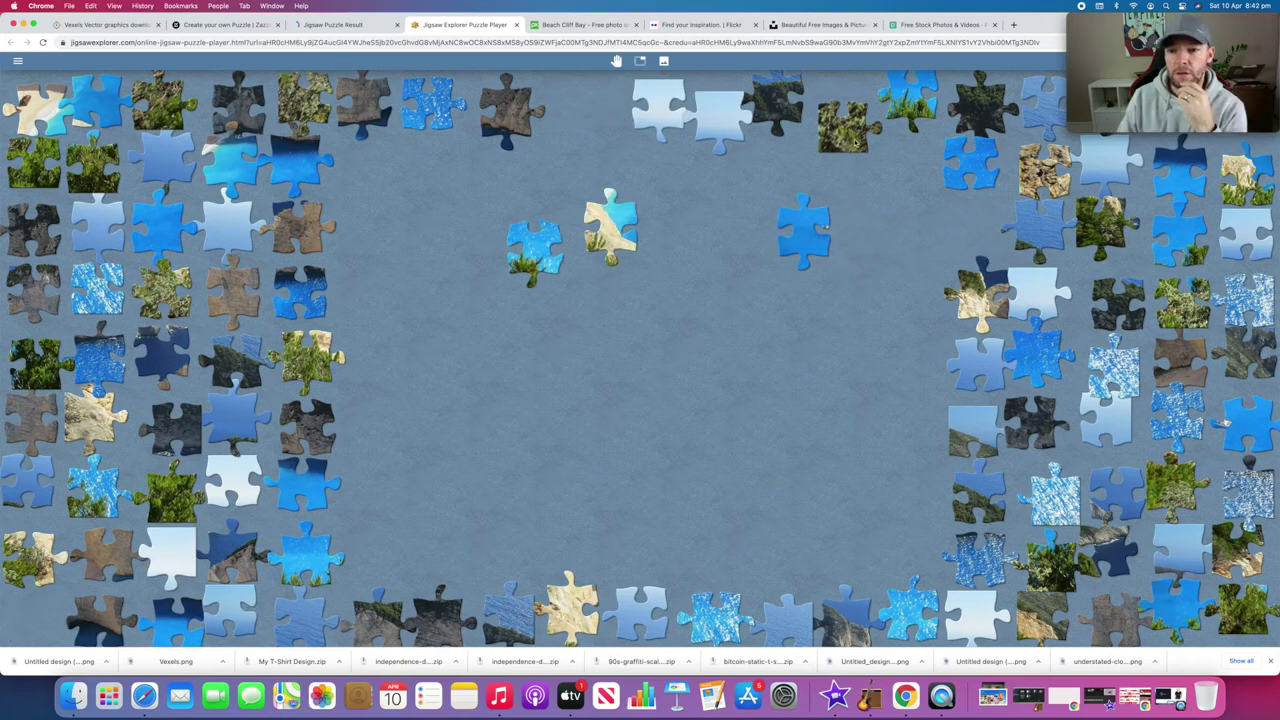
pyautogui.moveTo(856, 122); pyautogui.dragTo(35, 621)
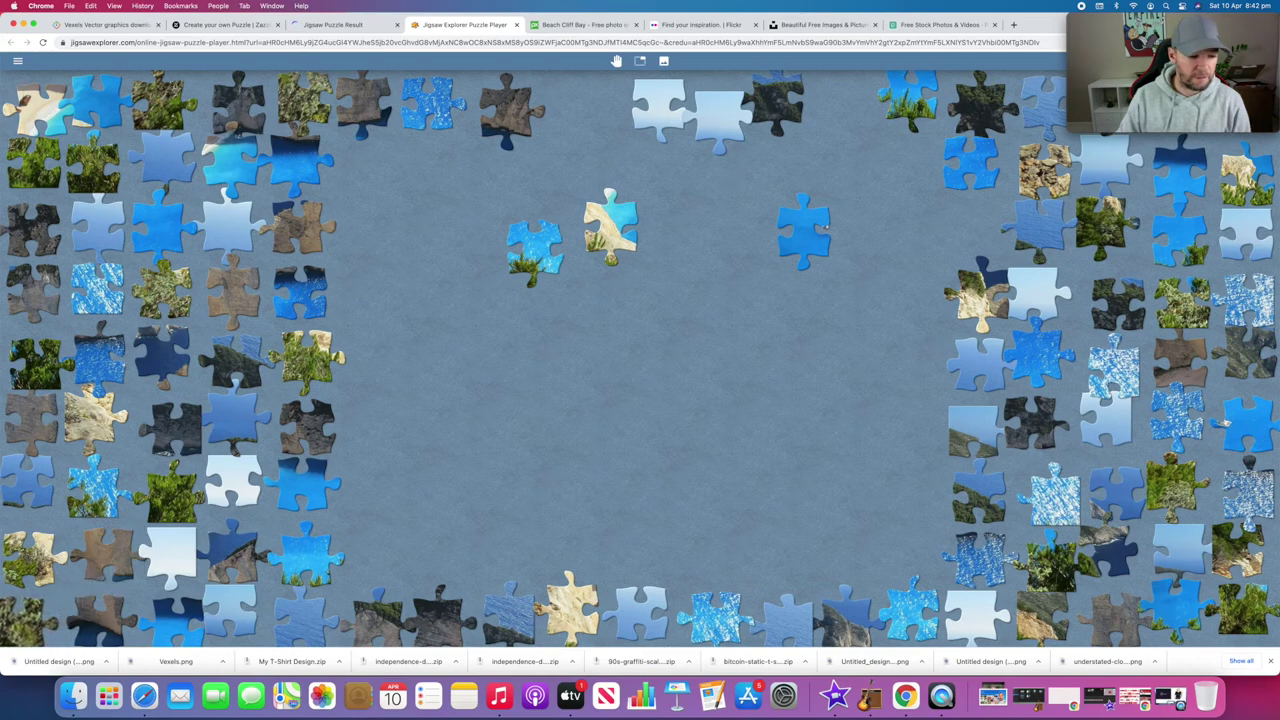
pyautogui.moveTo(83, 603); pyautogui.dragTo(82, 612)
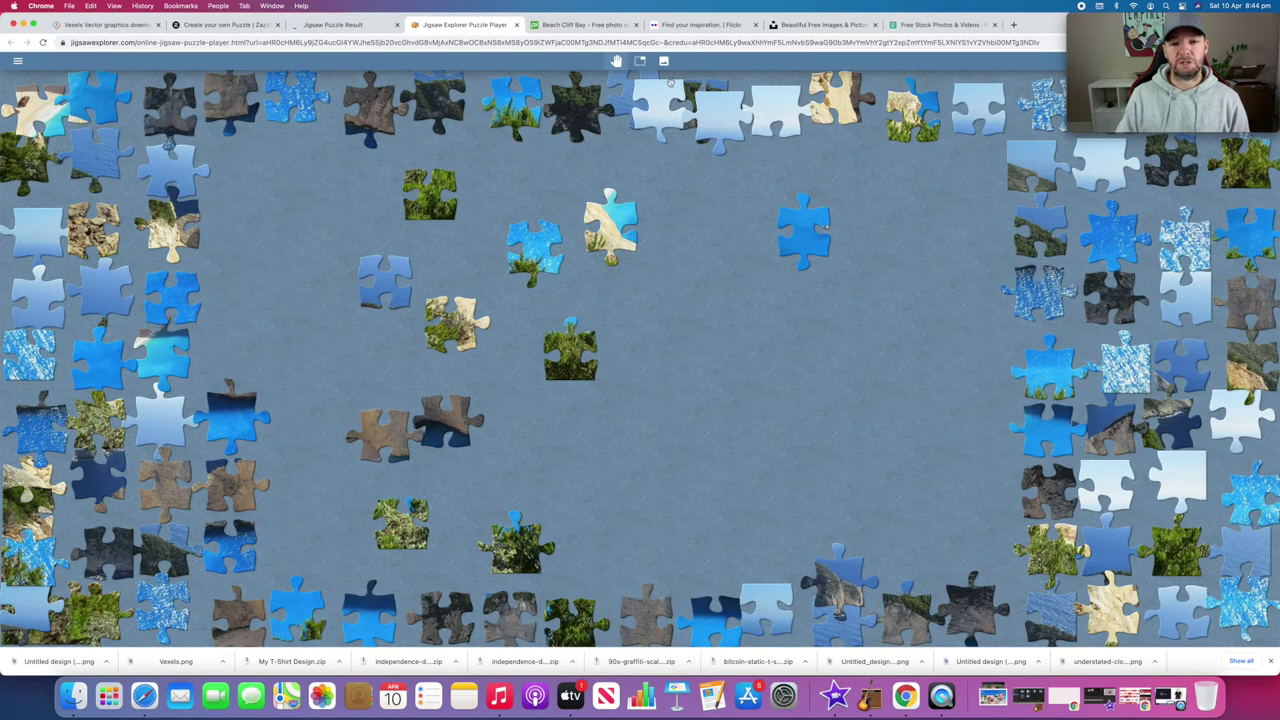
# Display the complete reference picture of the cliff bay over the puzzle board.
pyautogui.click(664, 62)
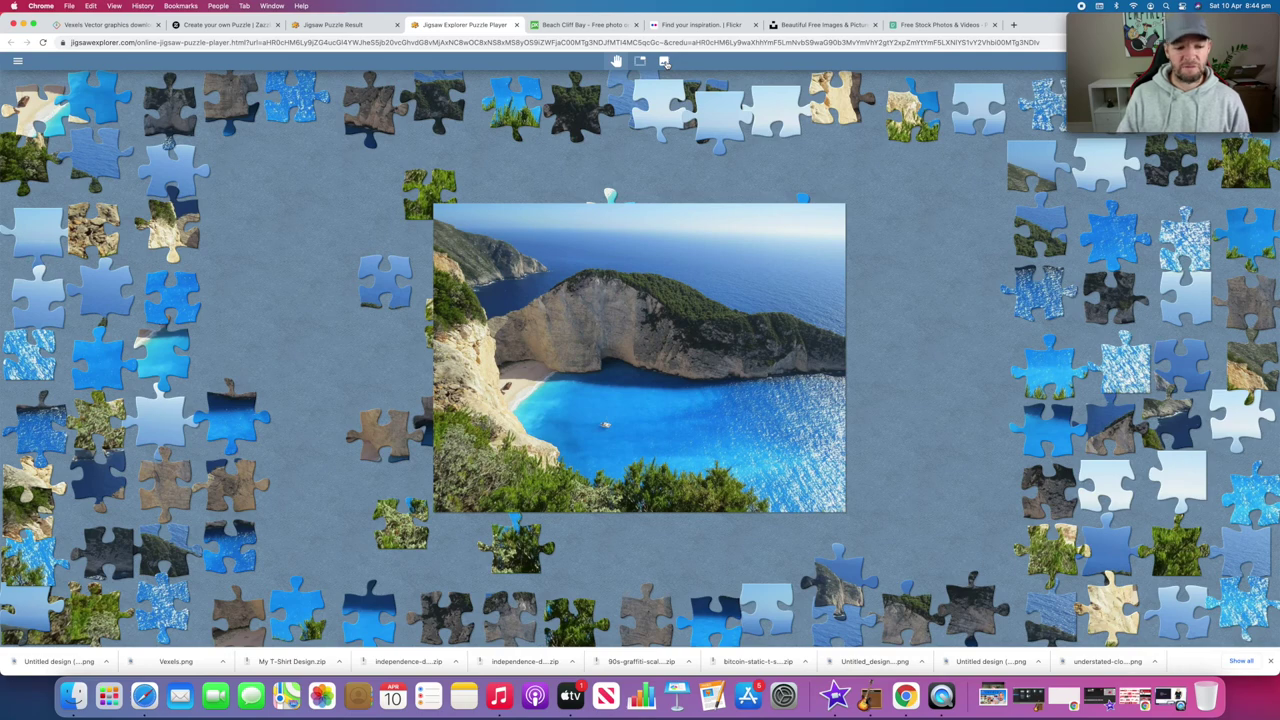